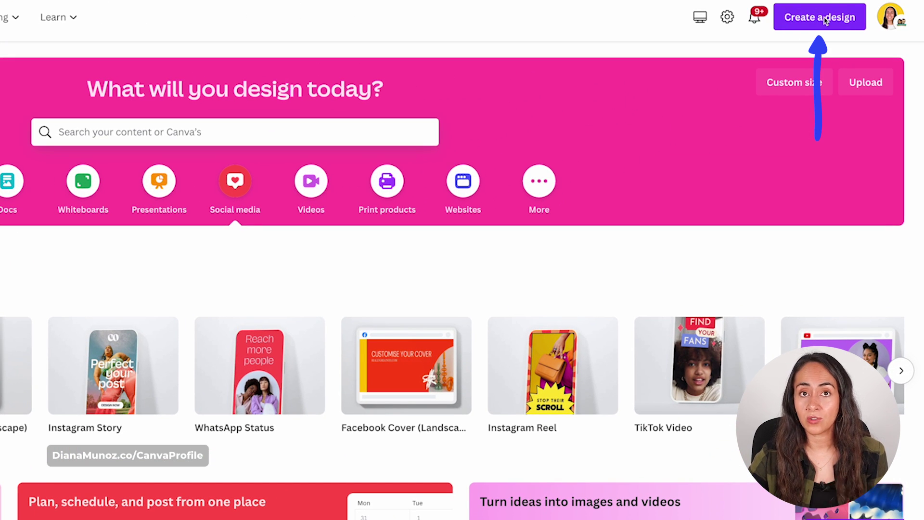
Step: Start a new design and look for the Instagram highlight cover size
left_click(826, 21)
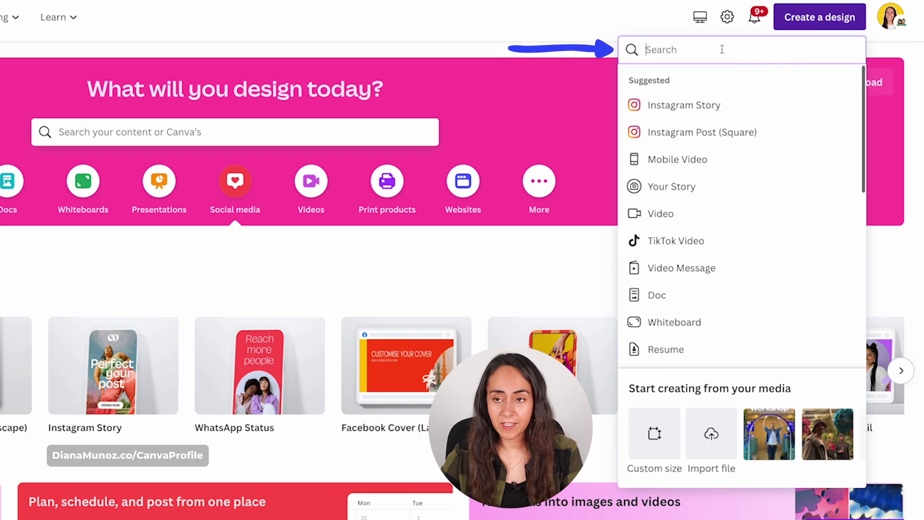
type("instagram highlight cover")
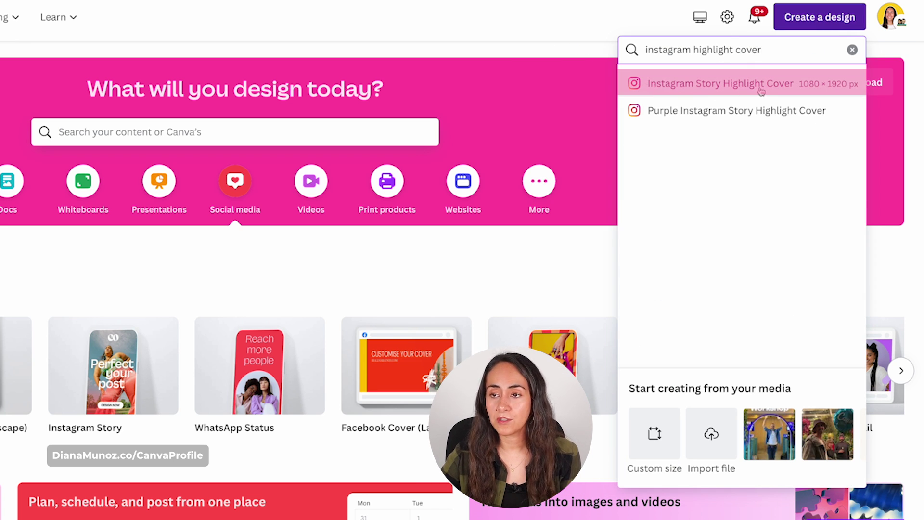
Step: Create a blank 1080×1920 Instagram Story Highlight Cover with rulers and guides shown
left_click(714, 84)
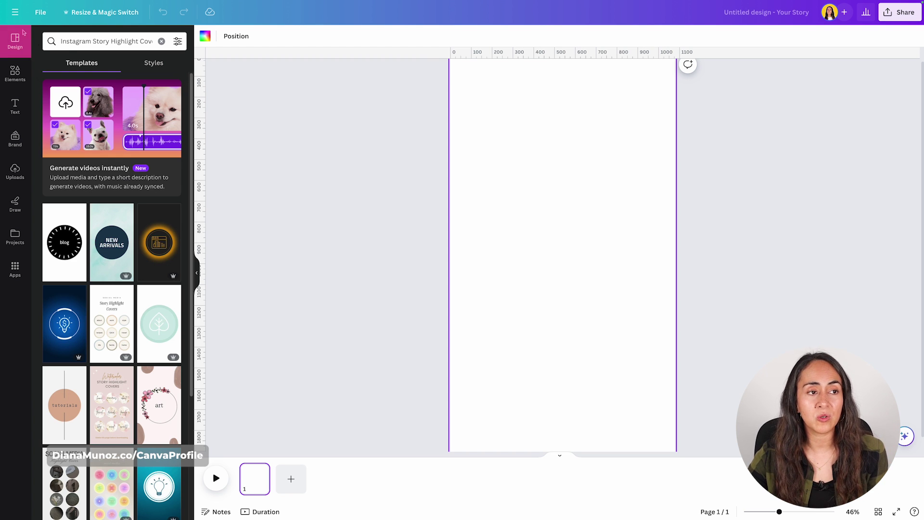
scroll(116, 206, "down", 1)
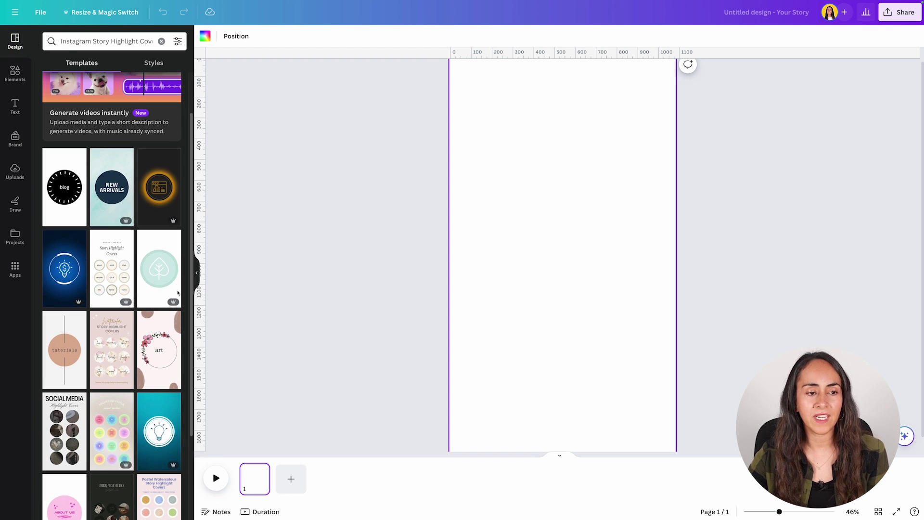
scroll(174, 294, "down", 2)
scroll(169, 313, "down", 1)
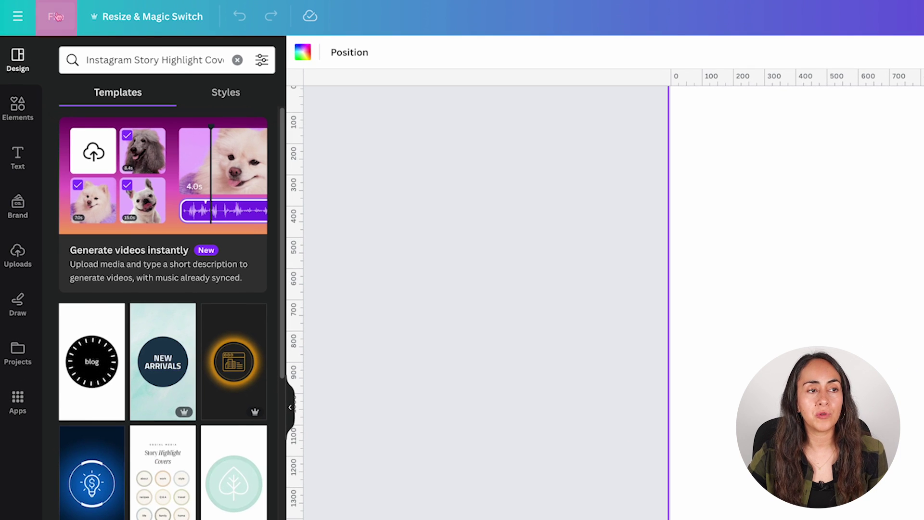
left_click(57, 15)
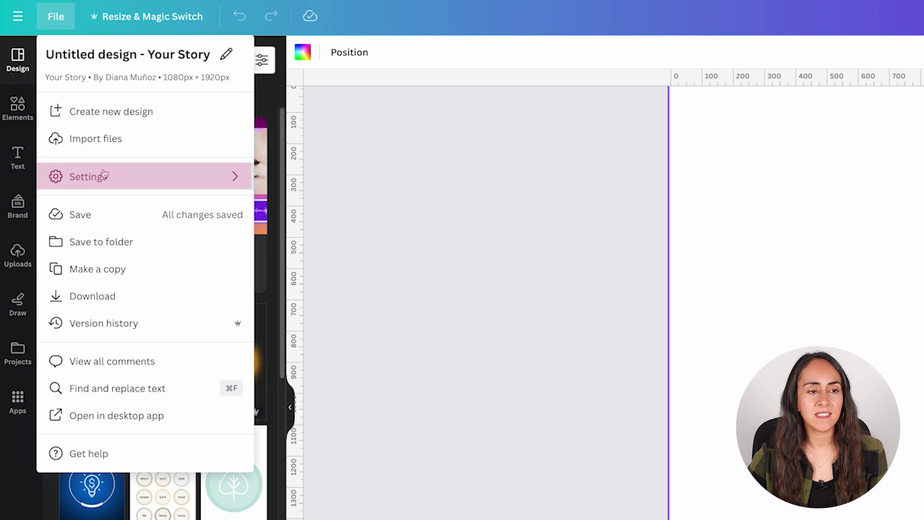
left_click(101, 176)
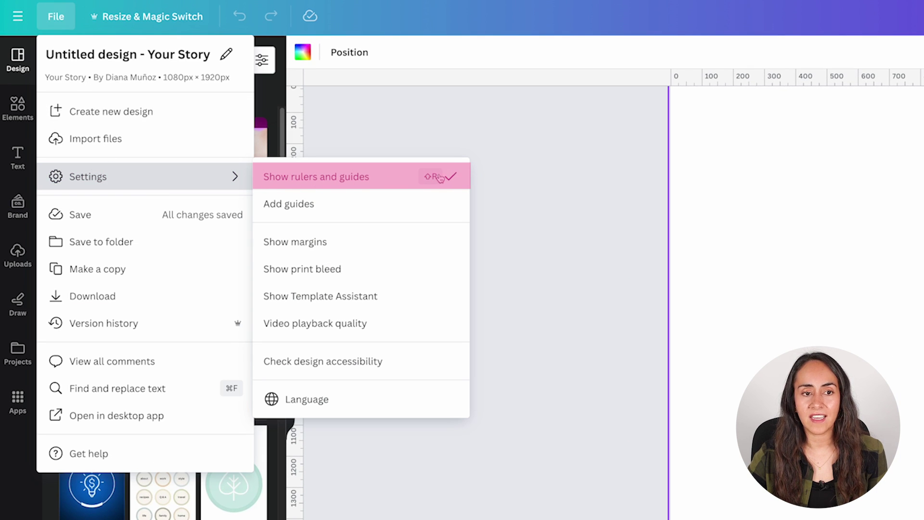
left_click(607, 242)
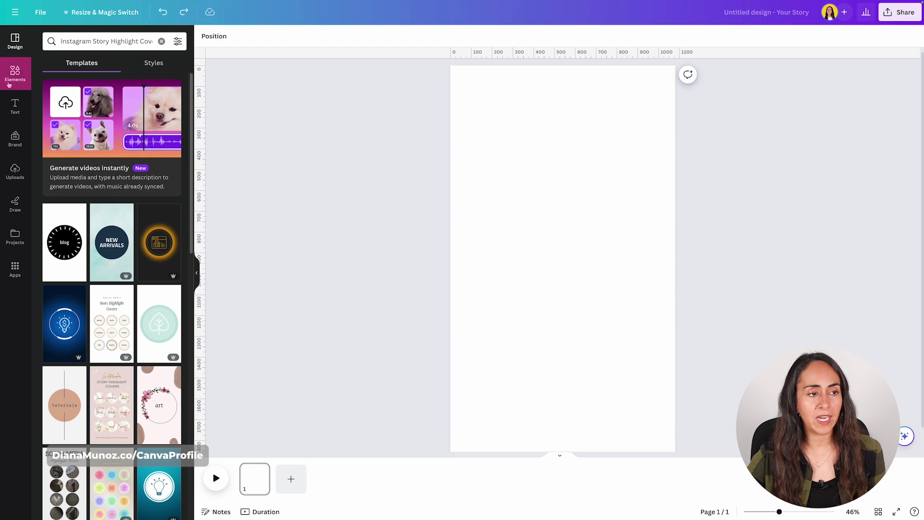
Step: Add a square shape and stretch it into a narrow yellow bar, roughly 68 by 281
left_click(15, 72)
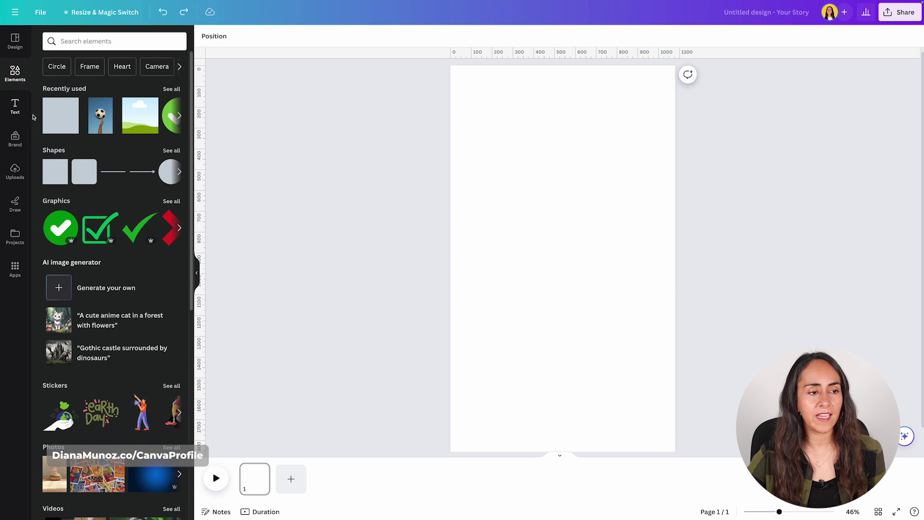
left_click(55, 172)
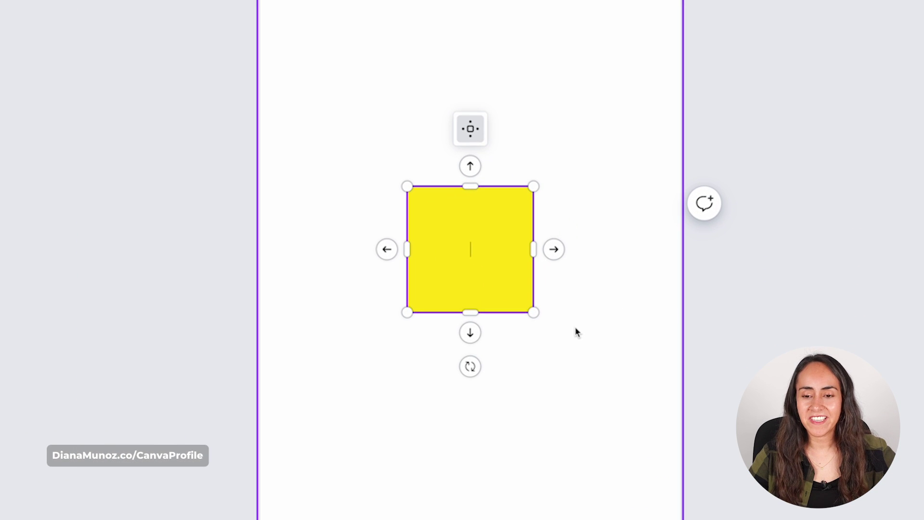
double_click(459, 215)
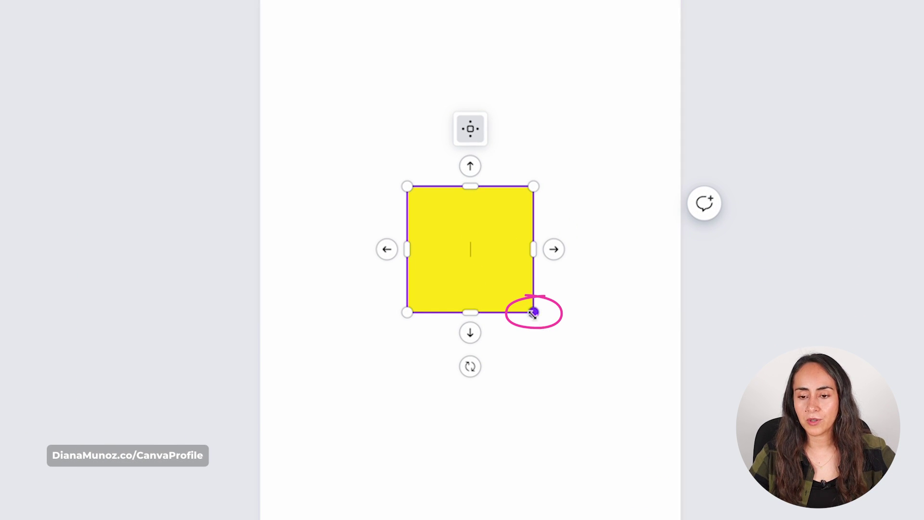
left_click_drag(534, 313, 502, 311)
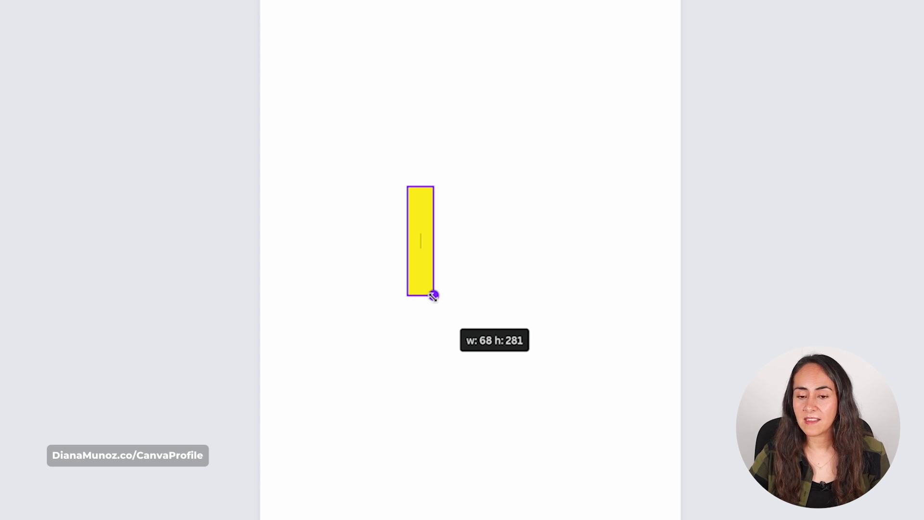
Step: Use the yellow bar against the left and right page edges to place two vertical margin guides
left_click(563, 290)
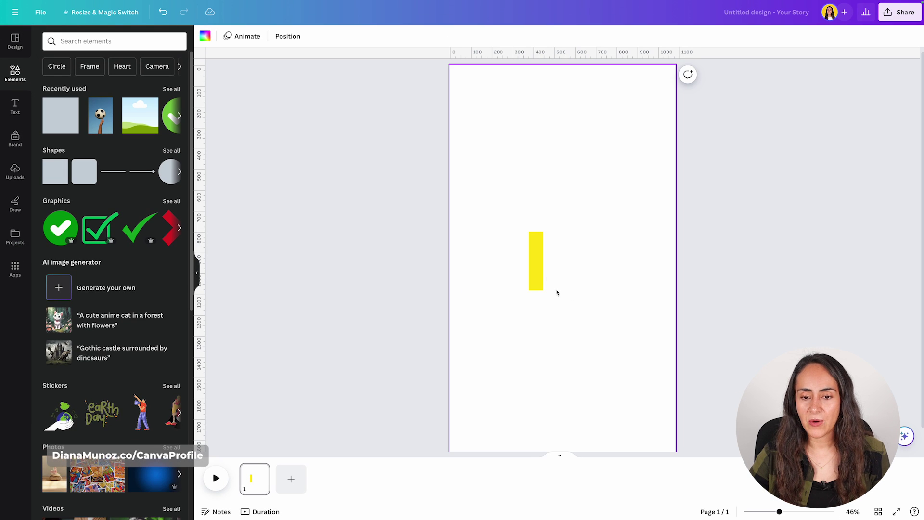
left_click(535, 267)
mouse_move(544, 311)
left_mouse_down()
mouse_move(504, 330)
mouse_move(475, 331)
mouse_move(464, 306)
left_mouse_up()
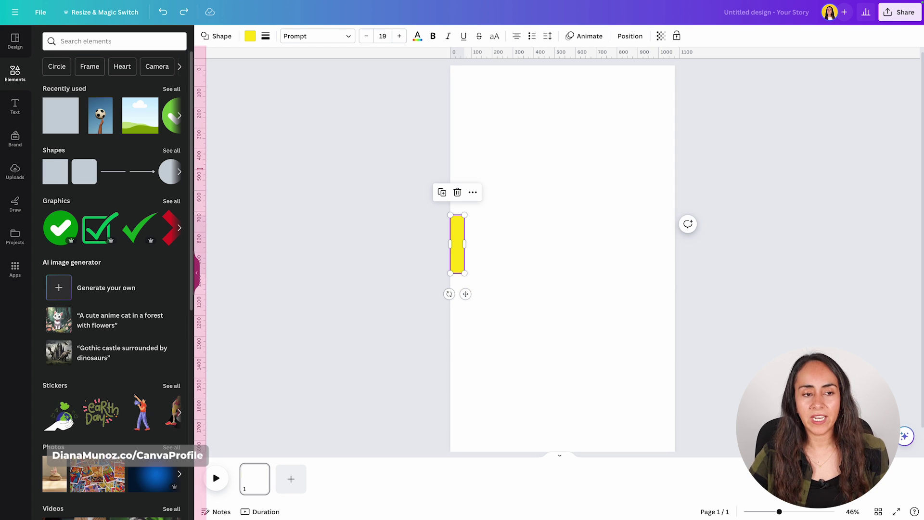
left_click_drag(199, 186, 208, 187)
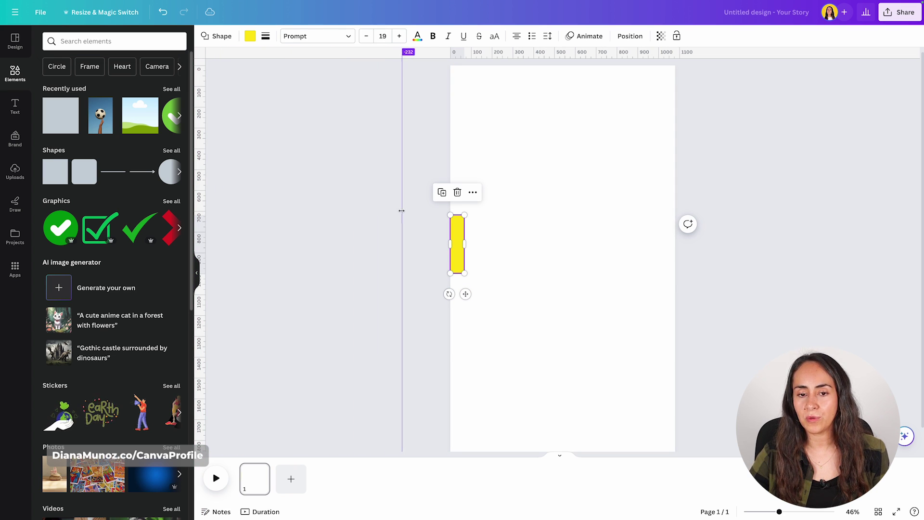
left_click_drag(444, 218, 465, 223)
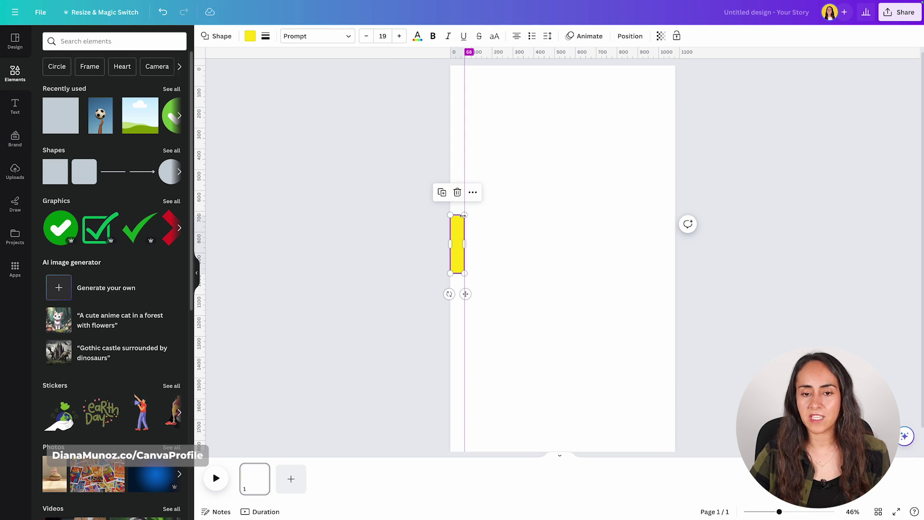
left_click_drag(465, 294, 505, 298)
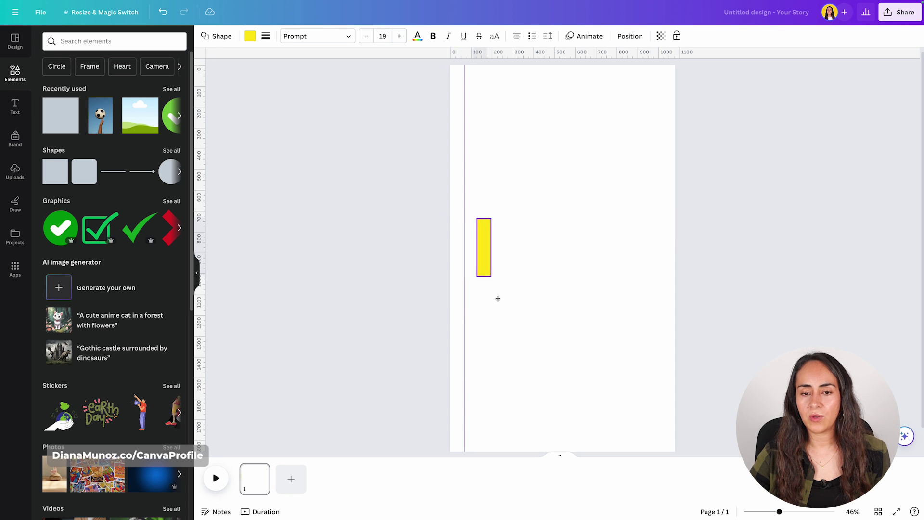
left_click_drag(590, 301, 677, 297)
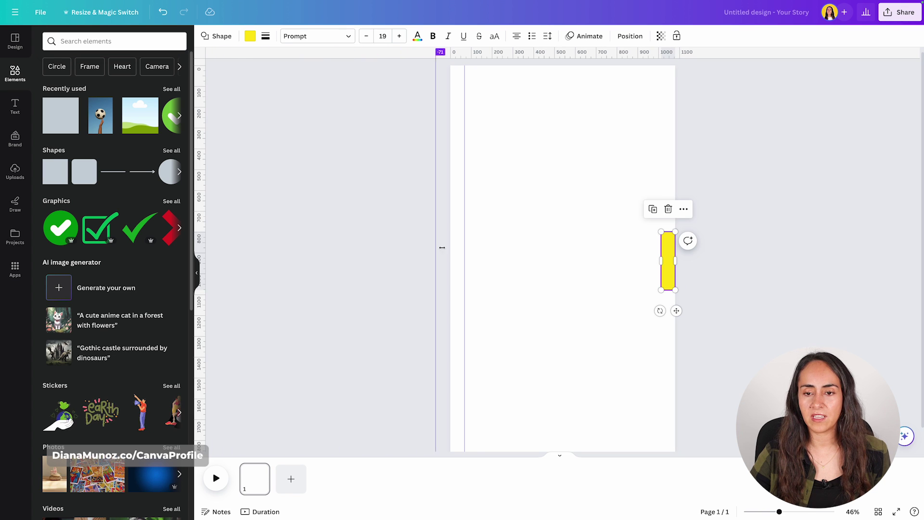
left_click_drag(454, 248, 655, 253)
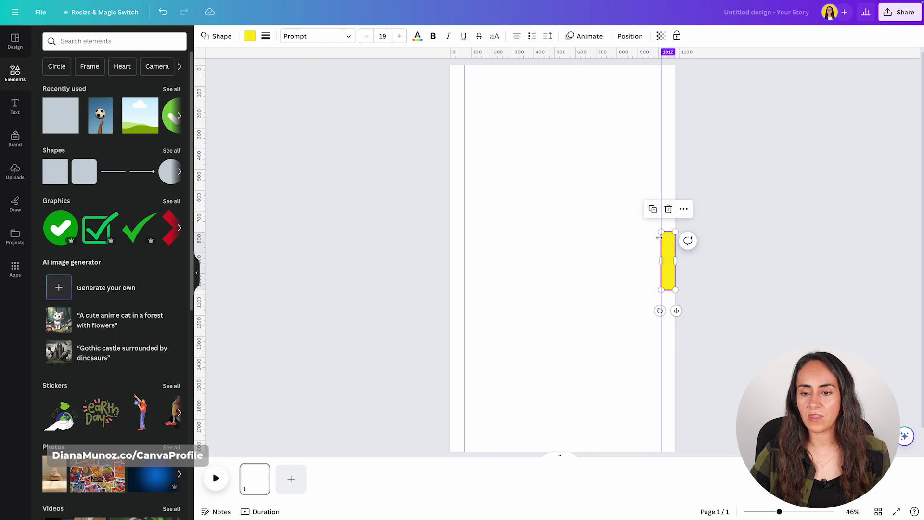
Step: Add horizontal margin guides near the top and bottom of the page, then deselect the bar
left_click_drag(677, 311, 630, 285)
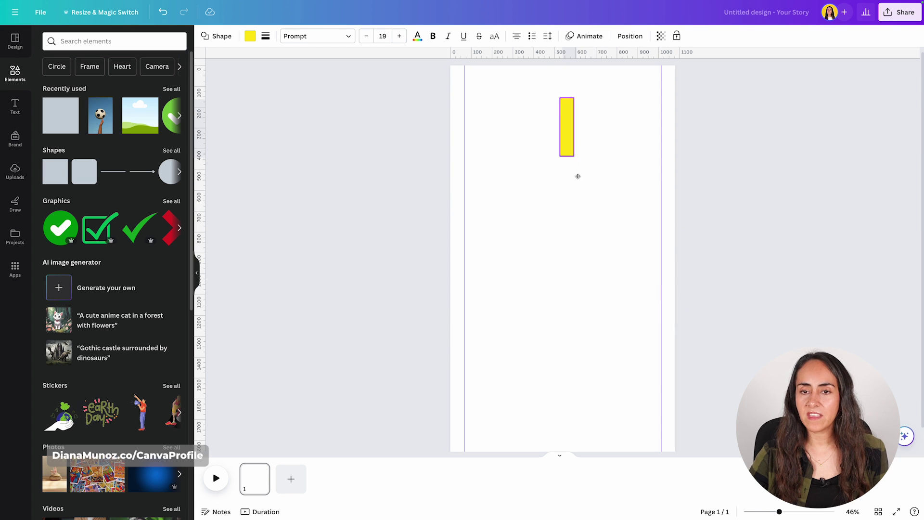
left_click_drag(577, 174, 567, 144)
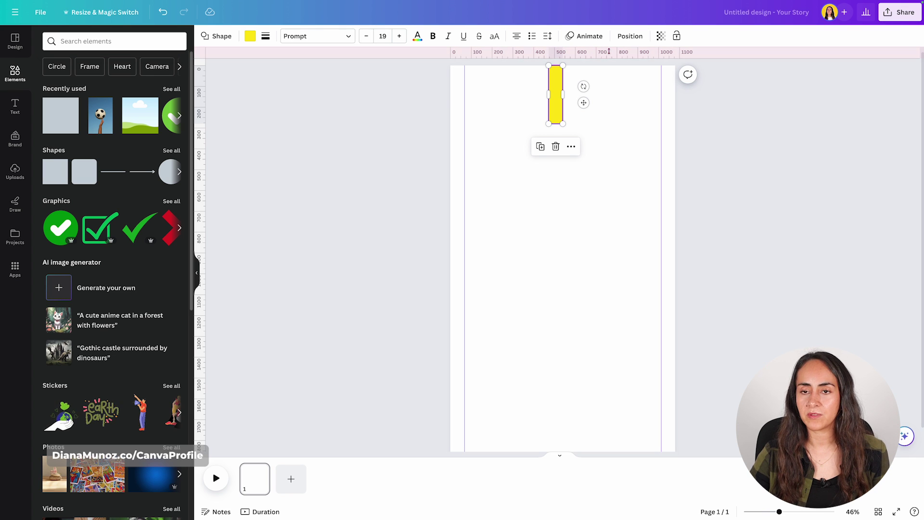
mouse_move(609, 51)
left_mouse_down()
mouse_move(615, 122)
mouse_move(592, 124)
mouse_move(586, 155)
mouse_move(597, 376)
mouse_move(586, 427)
left_mouse_up()
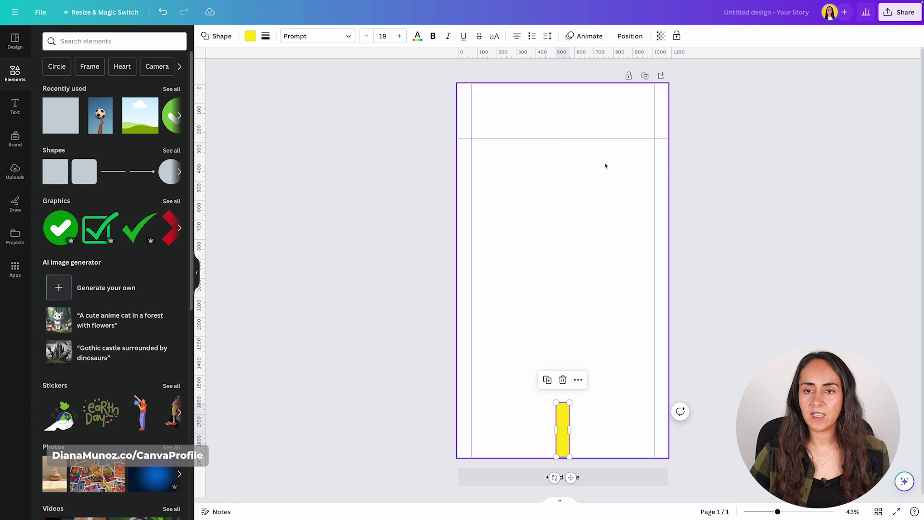
left_click_drag(585, 52, 597, 402)
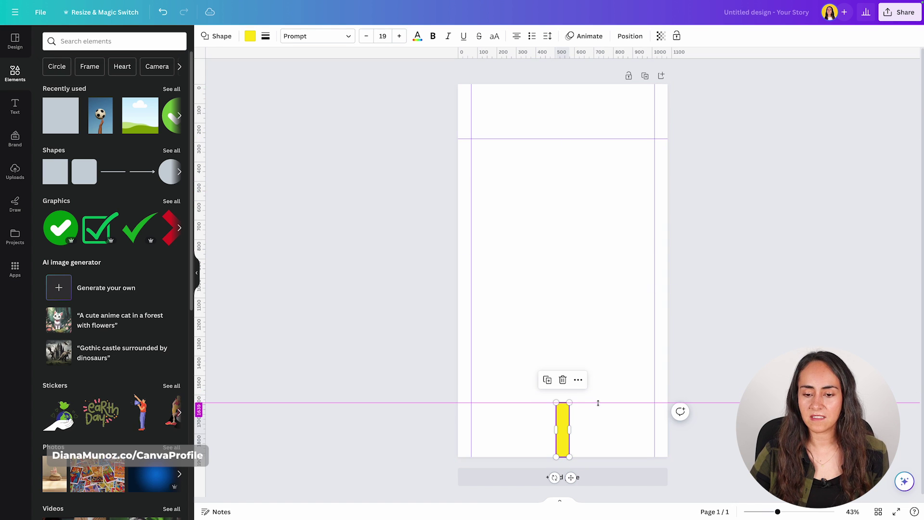
left_click(610, 432)
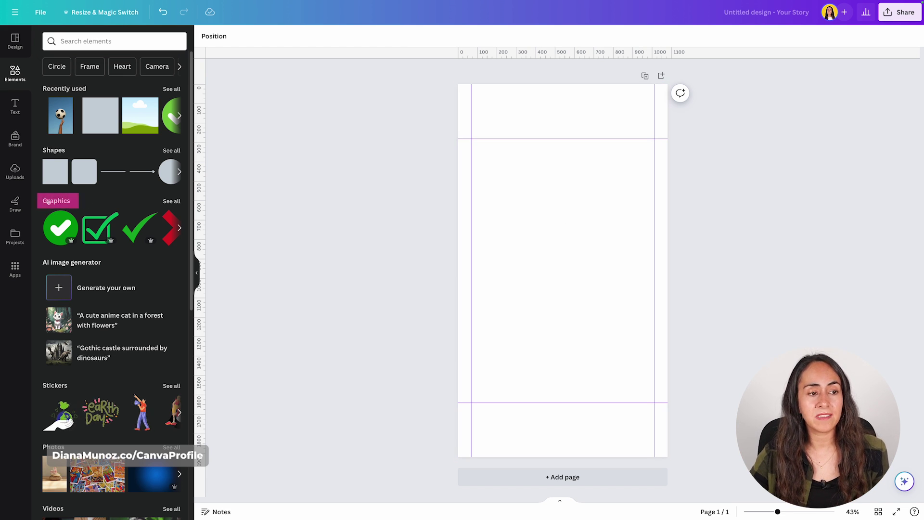
Step: Browse all graphics, then add a trial paragraph text box and delete it
left_click(176, 204)
scroll(151, 168, "down", 1)
scroll(152, 168, "up", 4)
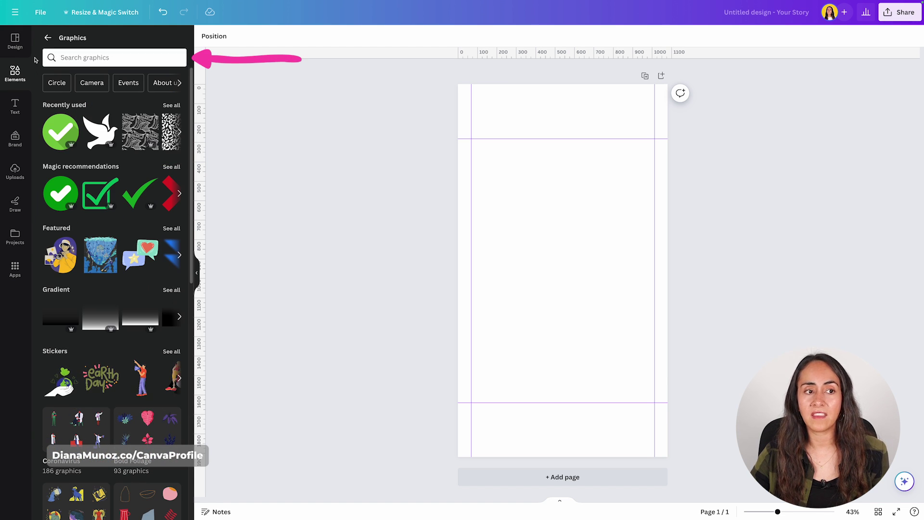
left_click(48, 38)
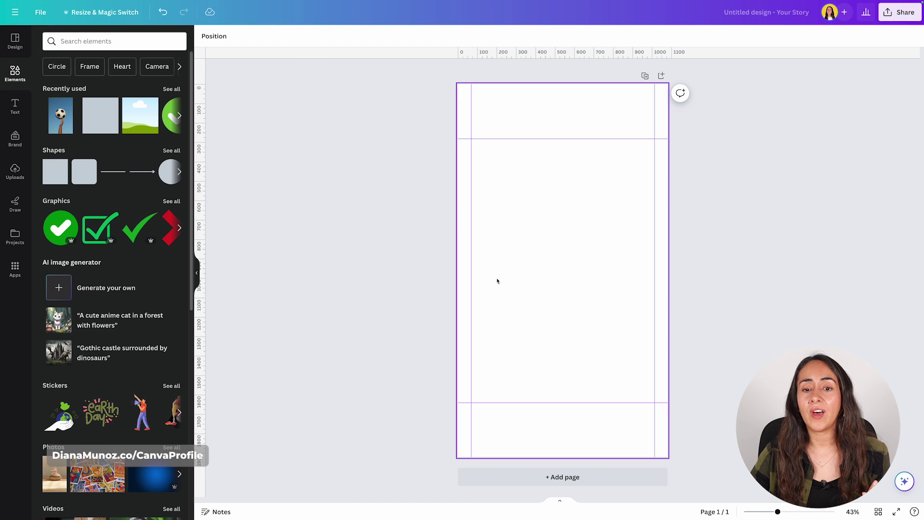
left_click(15, 106)
left_click(114, 67)
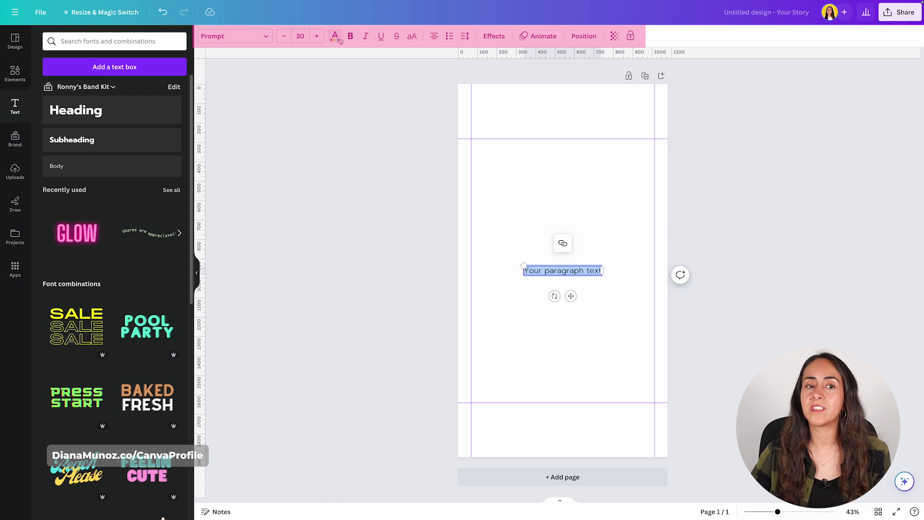
key("Escape")
key("Delete")
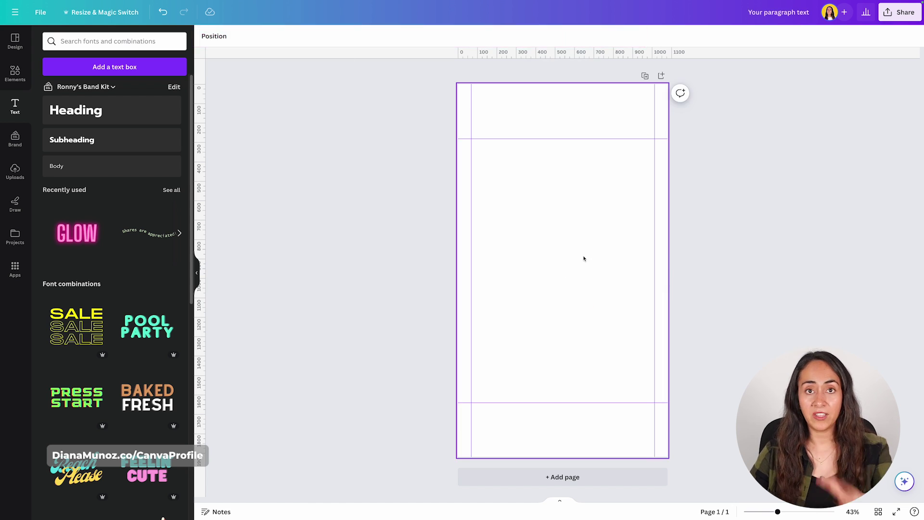
left_click(15, 42)
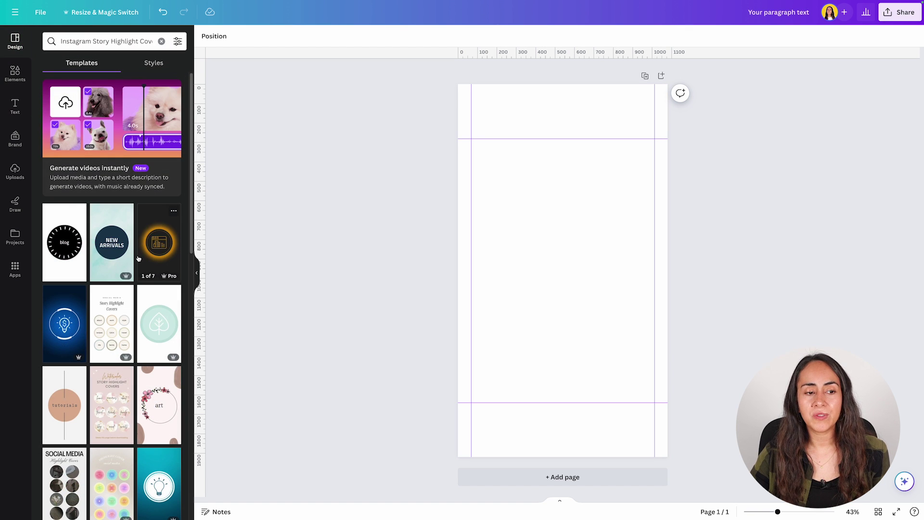
scroll(138, 257, "down", 2)
scroll(132, 385, "down", 3)
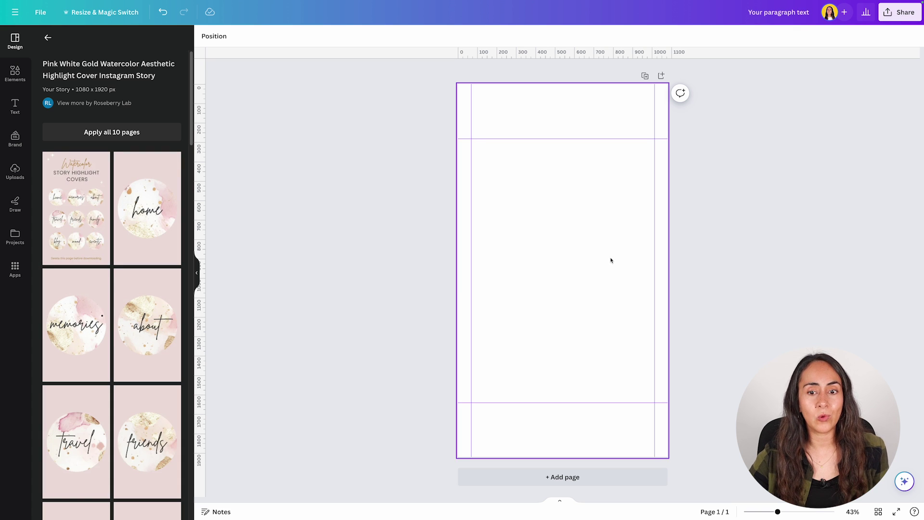
Step: Apply the Pink White Gold Watercolor template's 'home' cover page to the canvas
left_click(147, 210)
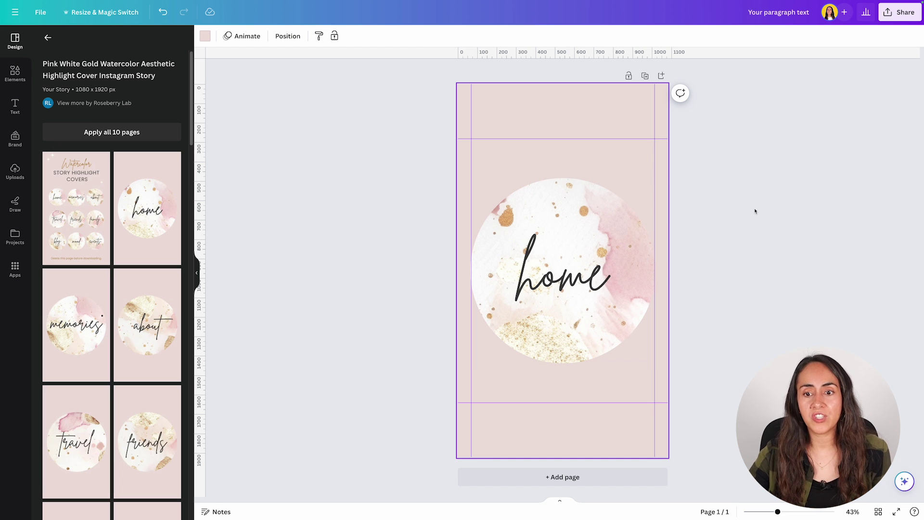
Step: Detach the watercolour photo from its circle frame and make it the page background behind 'home'
right_click(568, 206)
left_click(638, 453)
mouse_move(377, 288)
left_mouse_down()
mouse_move(517, 295)
mouse_move(562, 405)
left_mouse_up()
left_click_drag(638, 271, 654, 268)
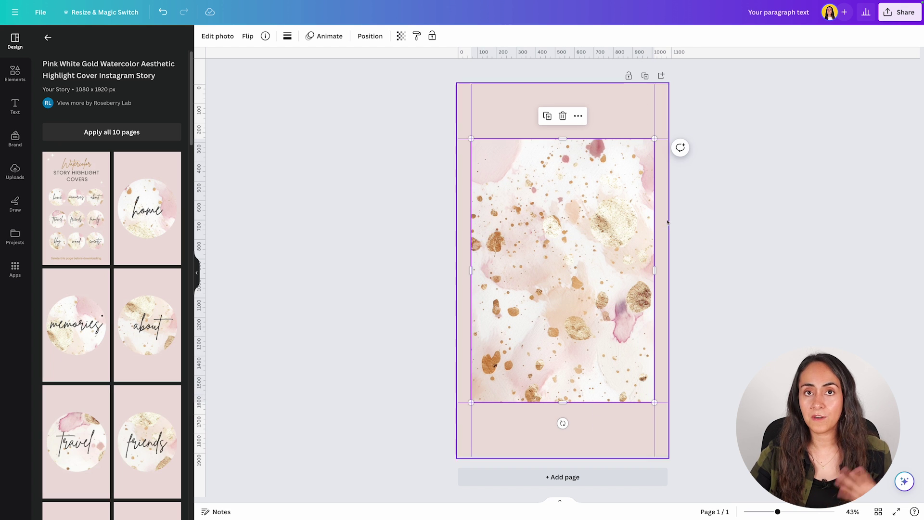
left_click(369, 37)
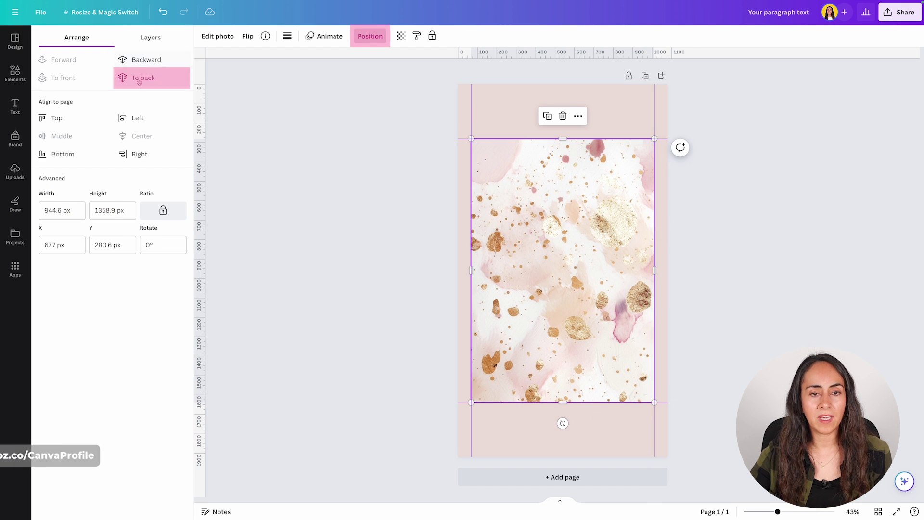
left_click(142, 77)
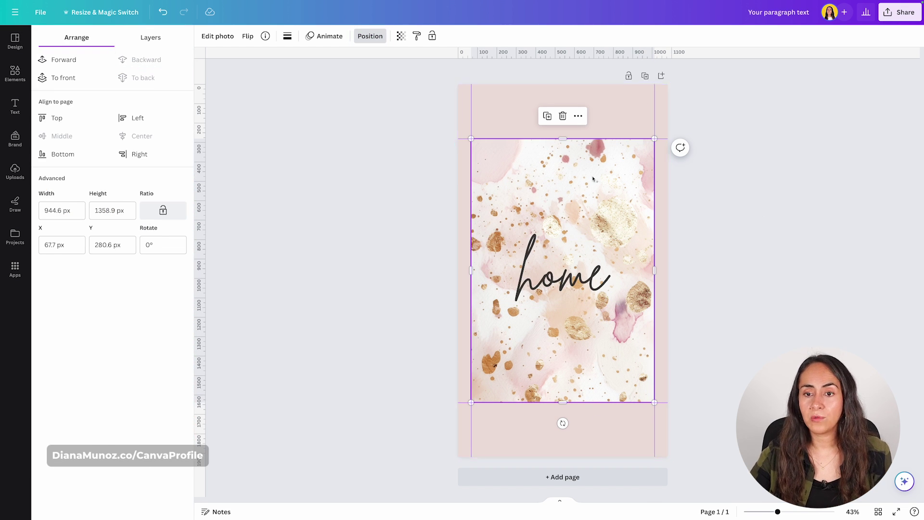
right_click(633, 219)
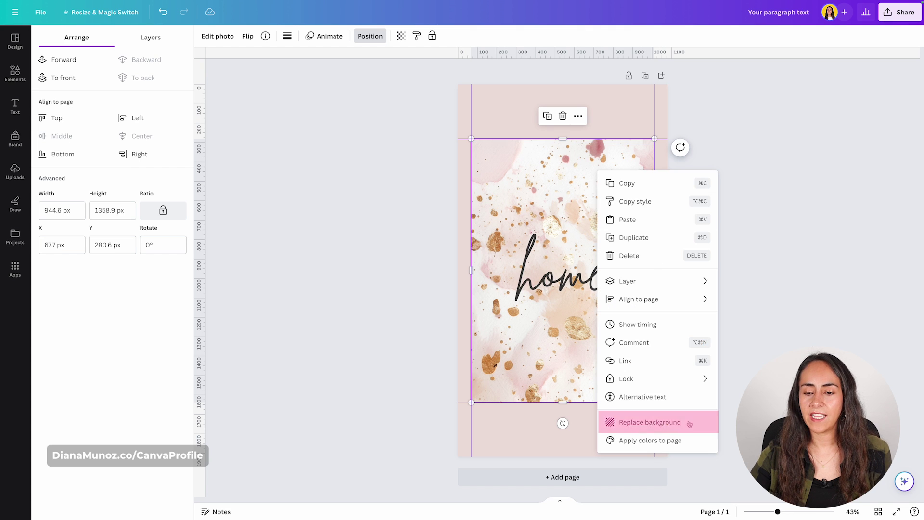
left_click(668, 425)
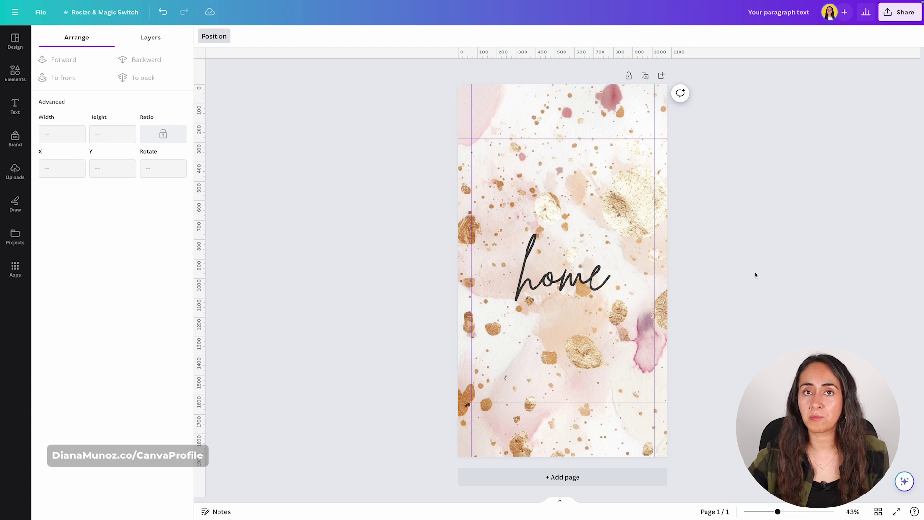
left_click(15, 41)
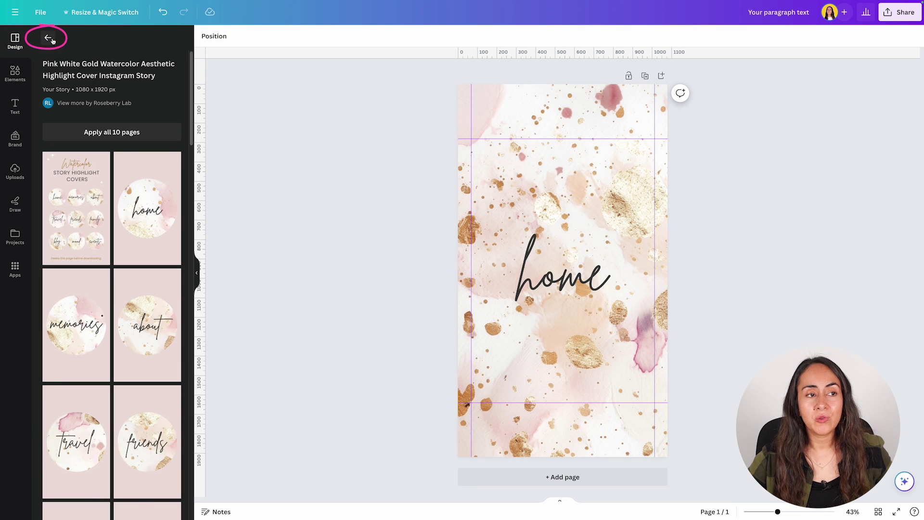
Step: Open the Pastel Gradient Blur template and fill three pages with its Holiday, Work and Shopping covers
left_click(52, 39)
scroll(144, 289, "down", 3)
scroll(176, 261, "down", 3)
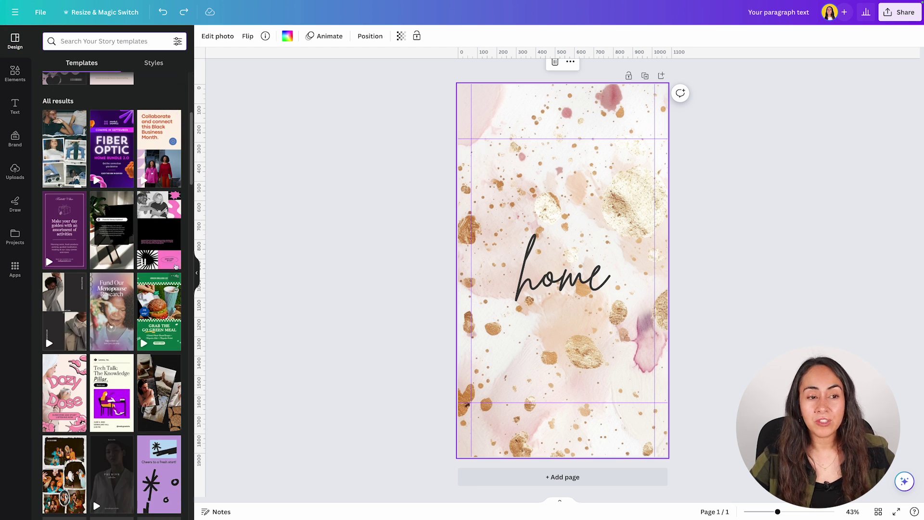
scroll(186, 247, "down", 1)
scroll(186, 247, "down", 2)
scroll(186, 246, "down", 3)
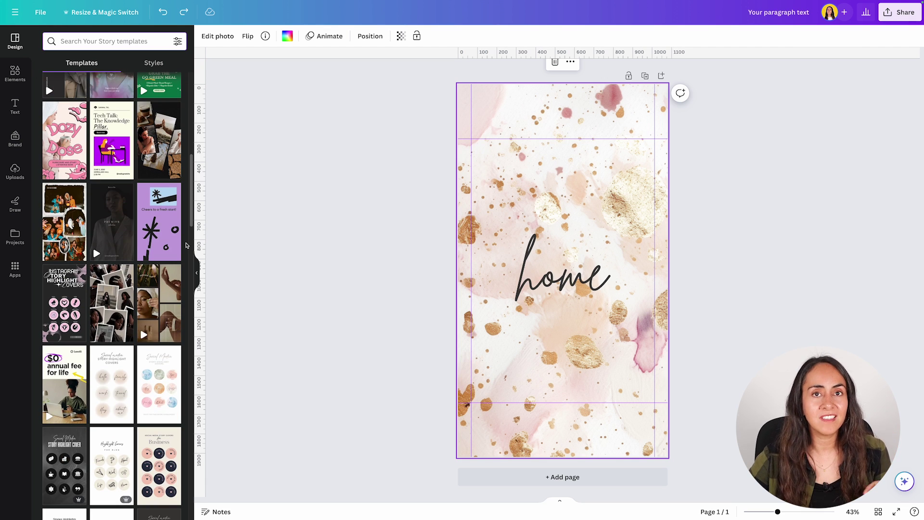
scroll(186, 243, "down", 2)
scroll(186, 243, "down", 2)
scroll(187, 243, "down", 2)
scroll(187, 243, "down", 2)
scroll(187, 244, "down", 1)
scroll(187, 242, "down", 3)
scroll(187, 239, "down", 3)
scroll(187, 239, "down", 2)
scroll(145, 245, "down", 1)
scroll(145, 246, "down", 3)
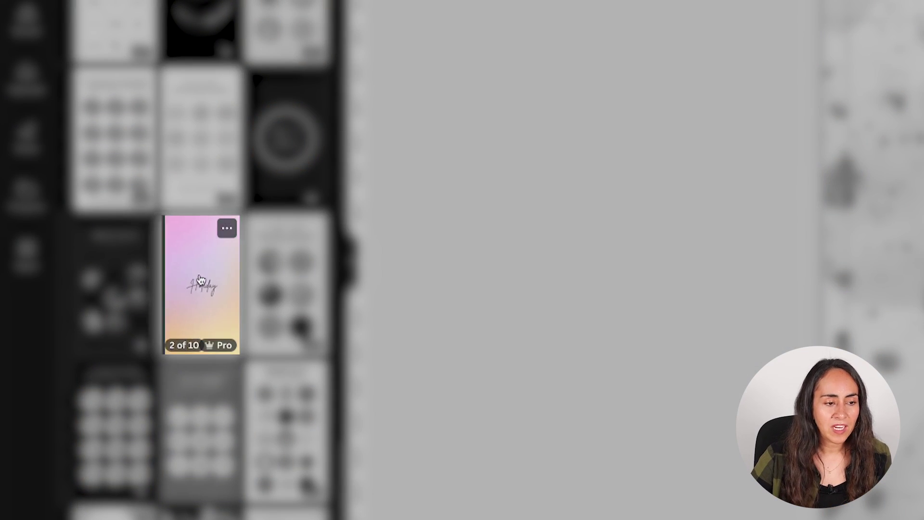
left_click(205, 267)
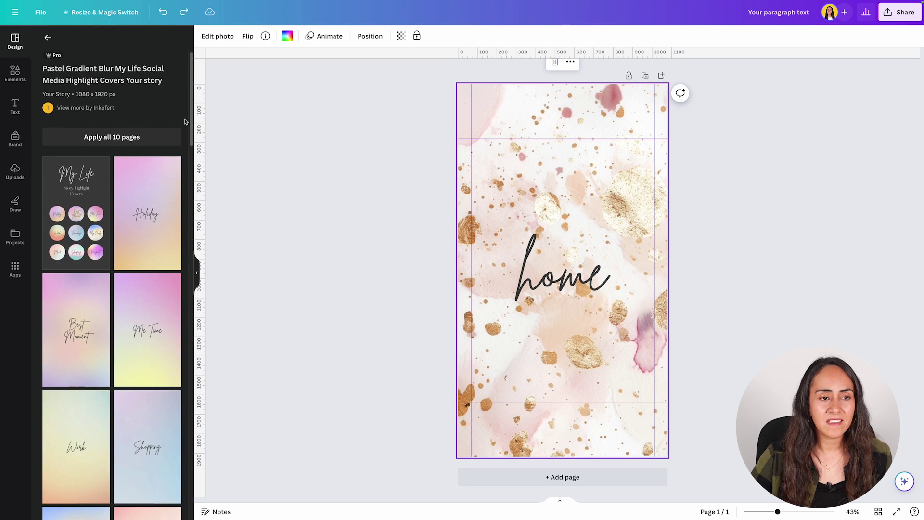
scroll(185, 121, "down", 1)
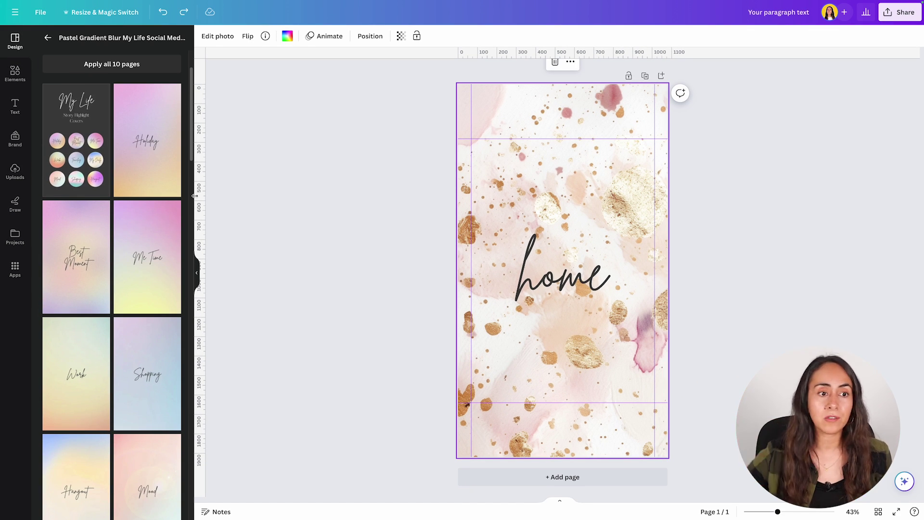
scroll(140, 217, "down", 1)
scroll(140, 254, "down", 1)
mouse_move(147, 160)
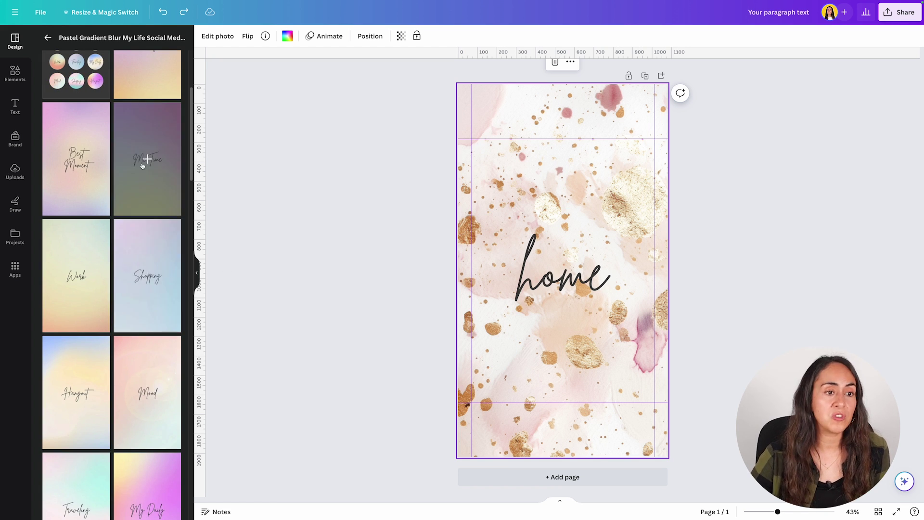
scroll(146, 275, "up", 2)
left_click(147, 181)
left_click(597, 478)
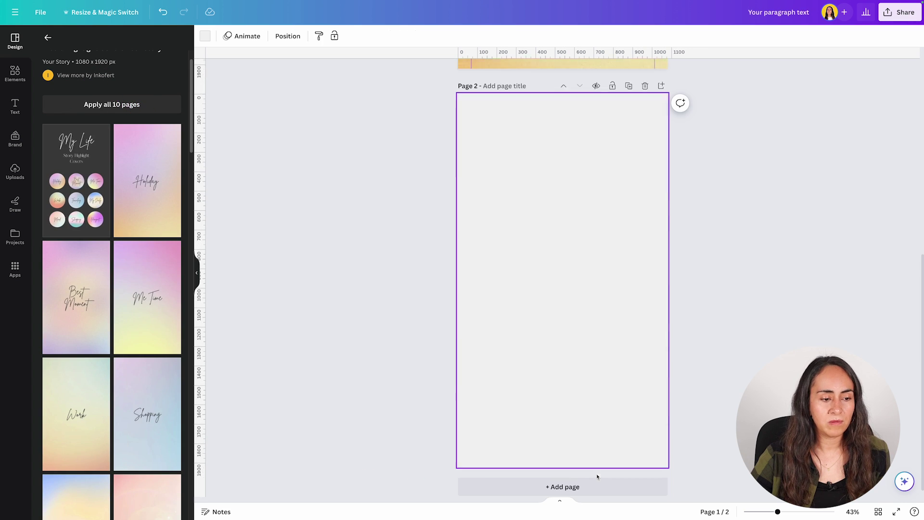
left_click(76, 413)
left_click(515, 475)
left_click(147, 413)
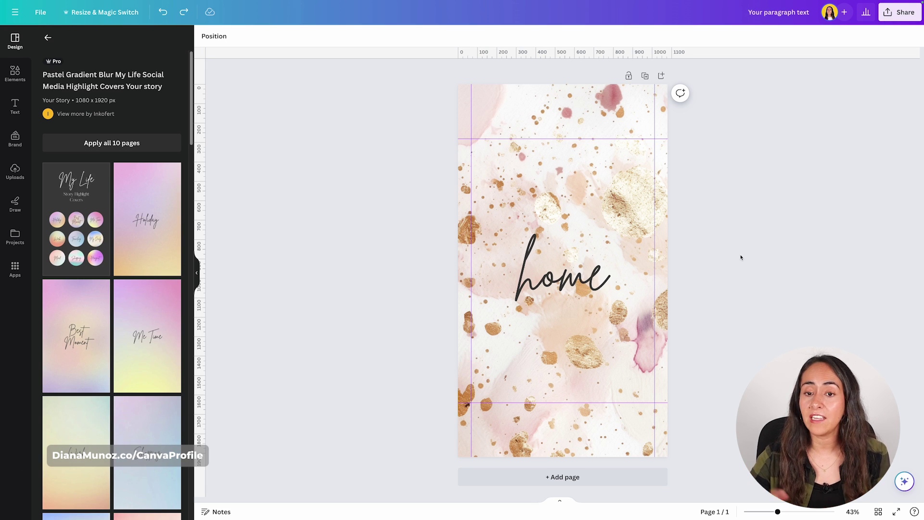
Step: Delete the 'home' text and the watercolour background to leave the page blank
left_click(563, 274)
key("Delete")
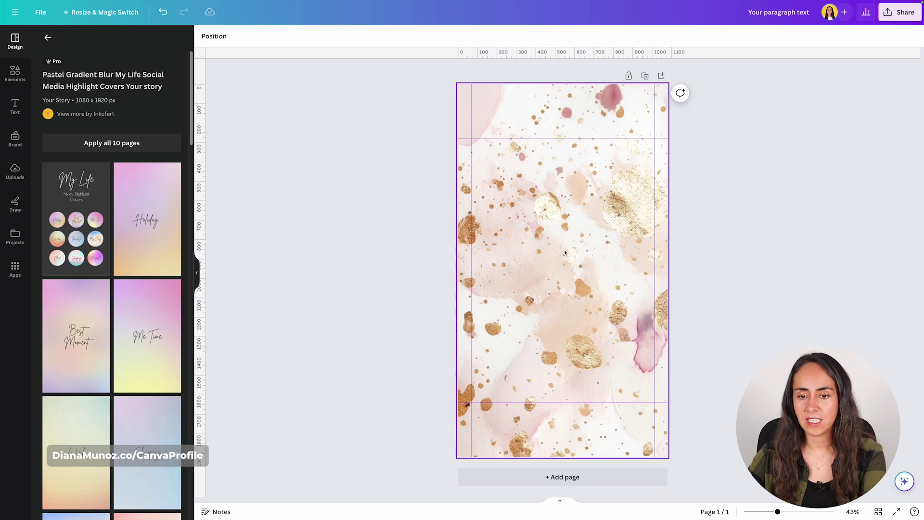
key("Delete")
key("Delete")
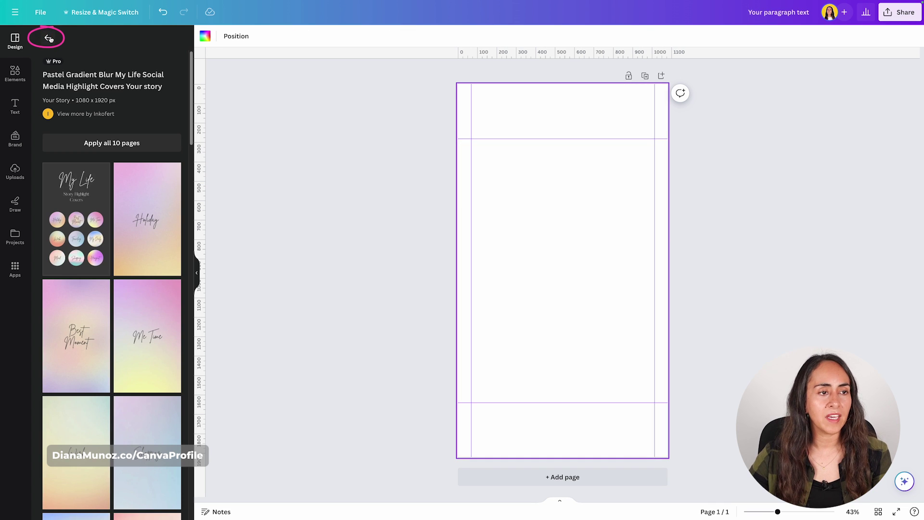
Step: Search all Elements graphics for '70s pattern'
left_click(50, 38)
left_click(15, 72)
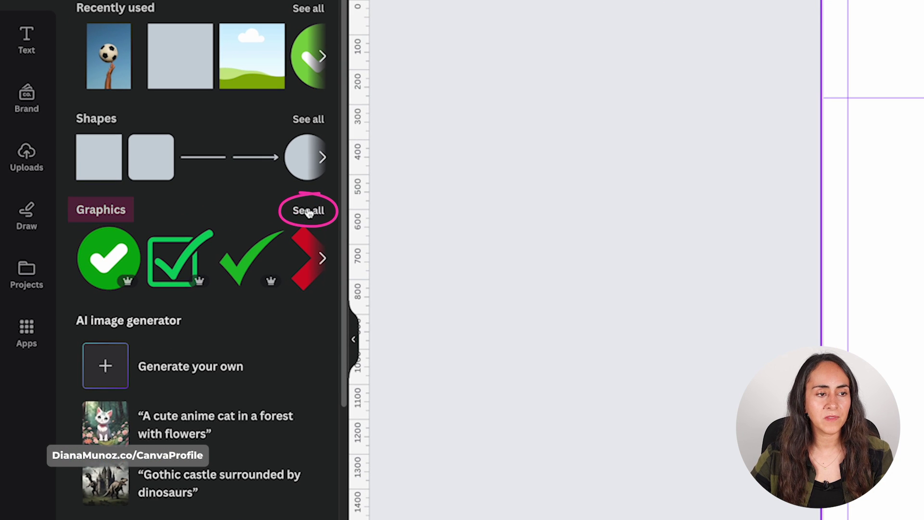
left_click(308, 212)
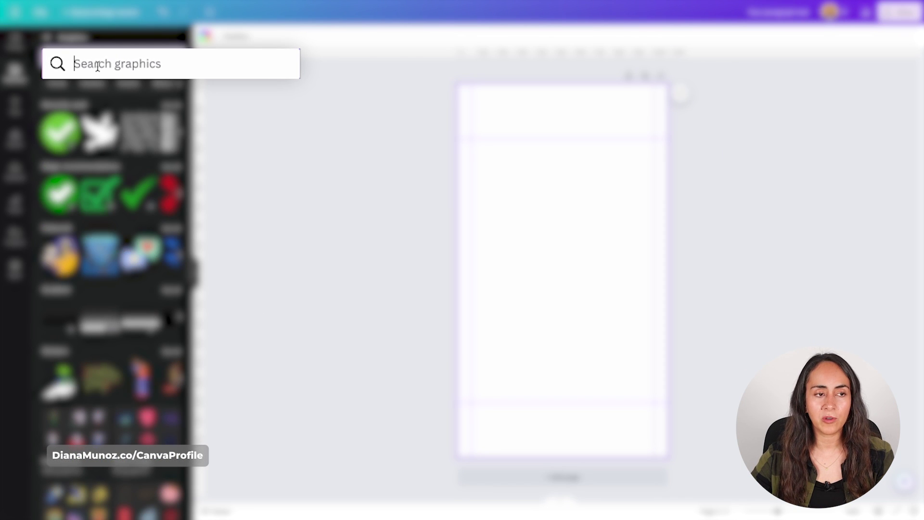
type("70s pattern")
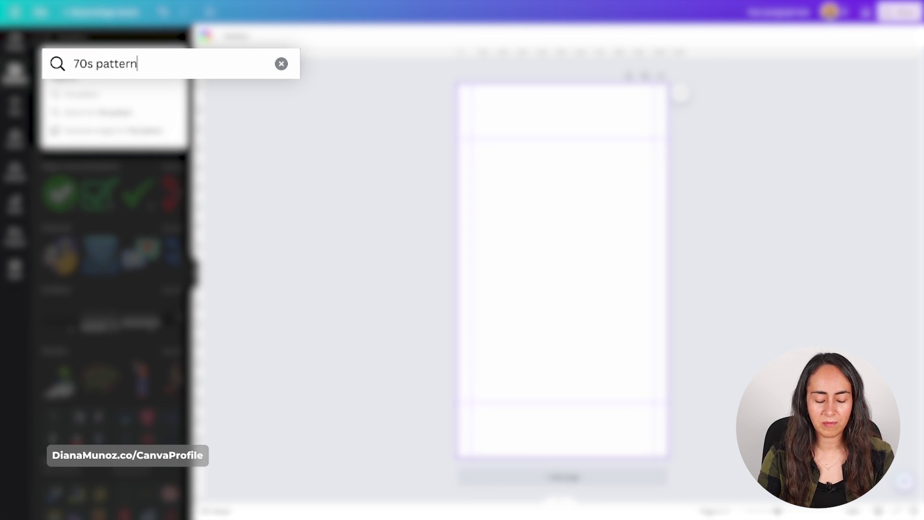
key("Return")
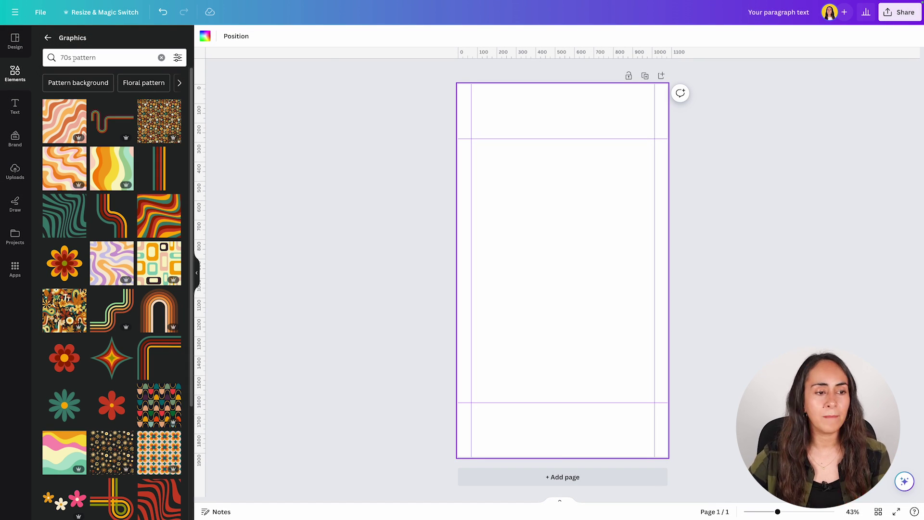
scroll(121, 310, "down", 3)
scroll(121, 309, "down", 2)
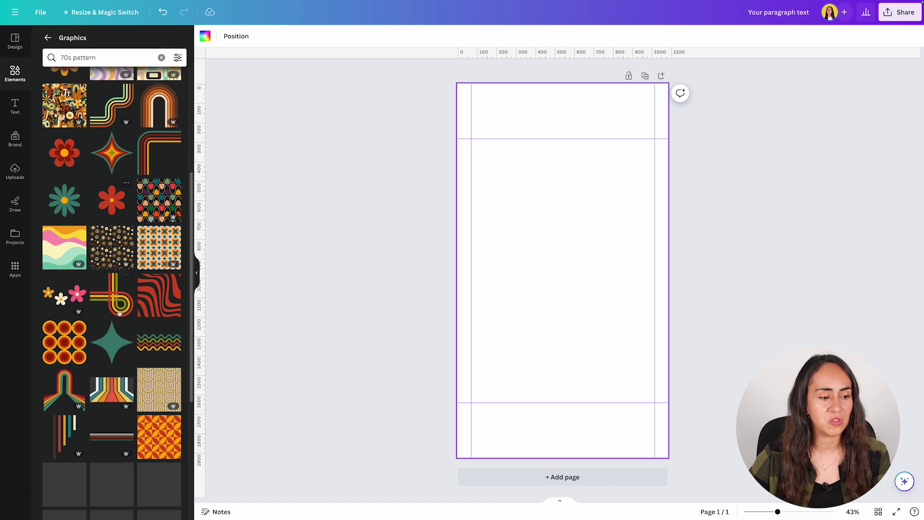
scroll(119, 311, "down", 2)
scroll(119, 312, "down", 2)
scroll(121, 316, "down", 3)
scroll(126, 323, "down", 3)
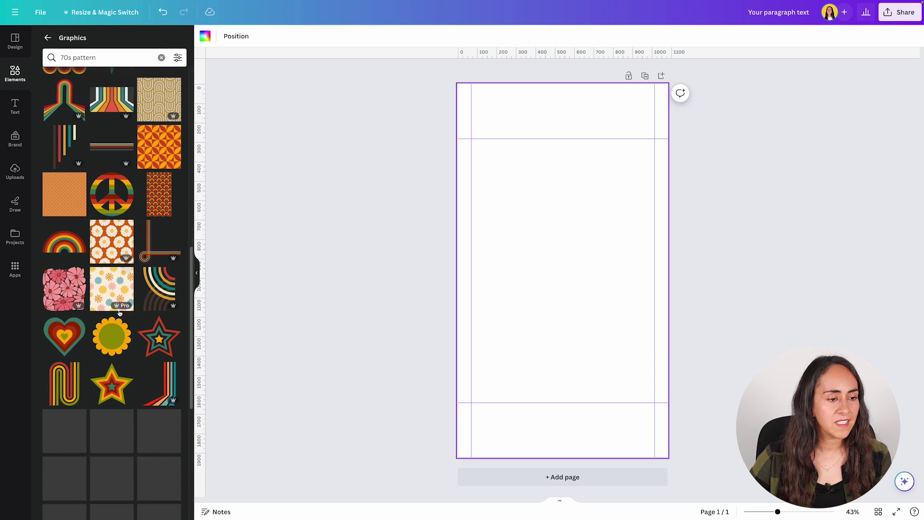
scroll(132, 330, "down", 1)
scroll(134, 334, "down", 3)
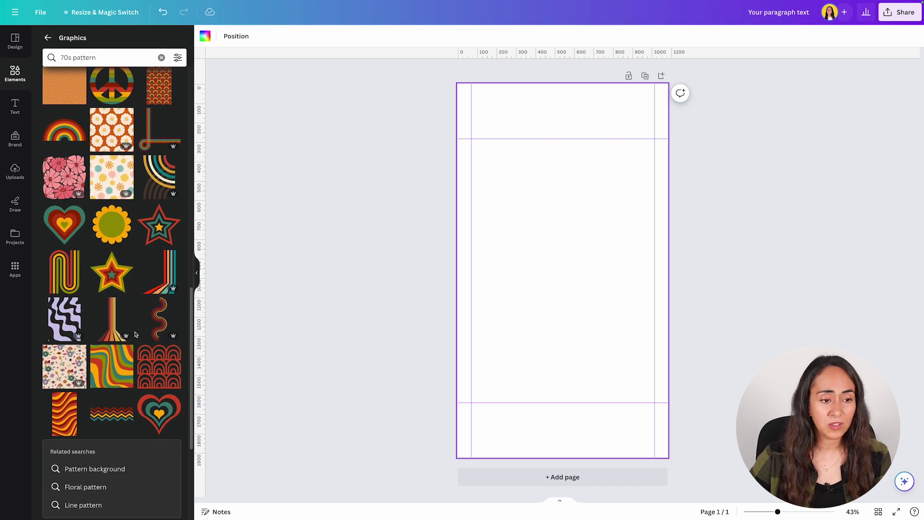
scroll(134, 334, "down", 4)
scroll(135, 333, "down", 2)
scroll(135, 334, "down", 1)
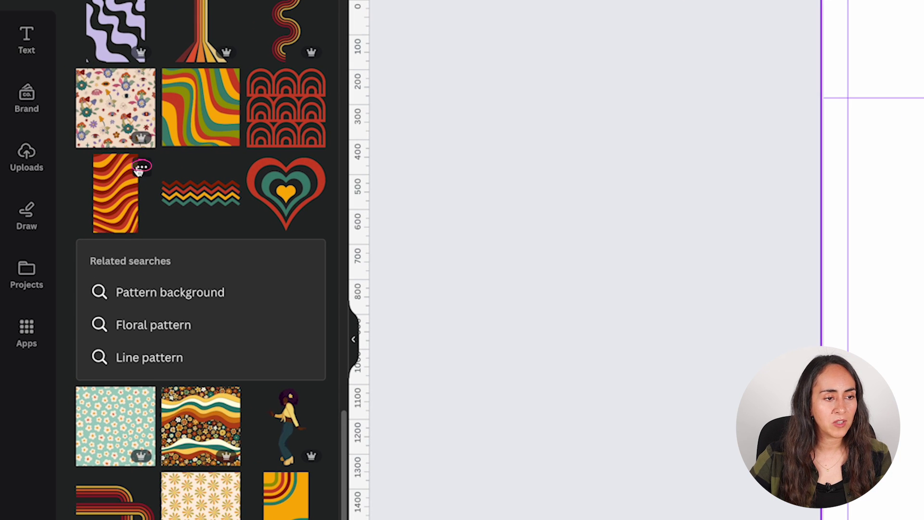
Step: Show all graphics in the 70's Groovy Wallpaper Pattern collection
left_click(143, 168)
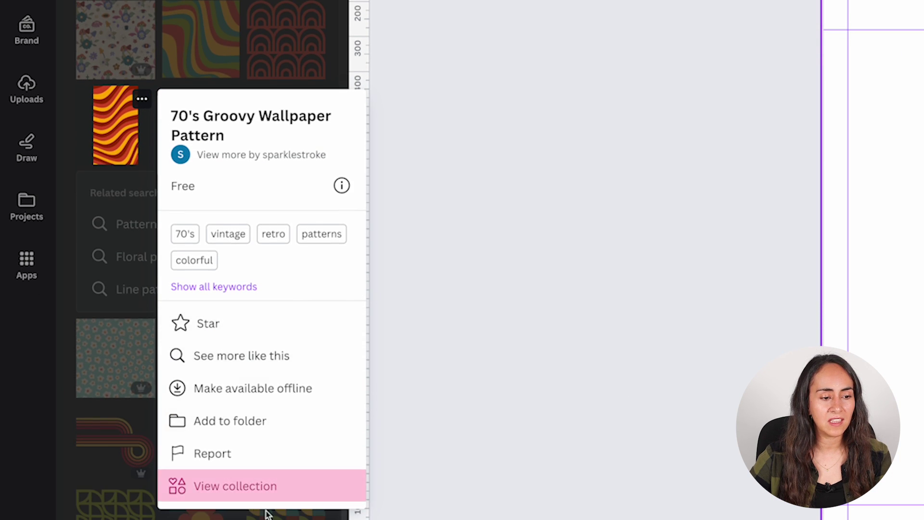
left_click(267, 488)
scroll(151, 404, "down", 3)
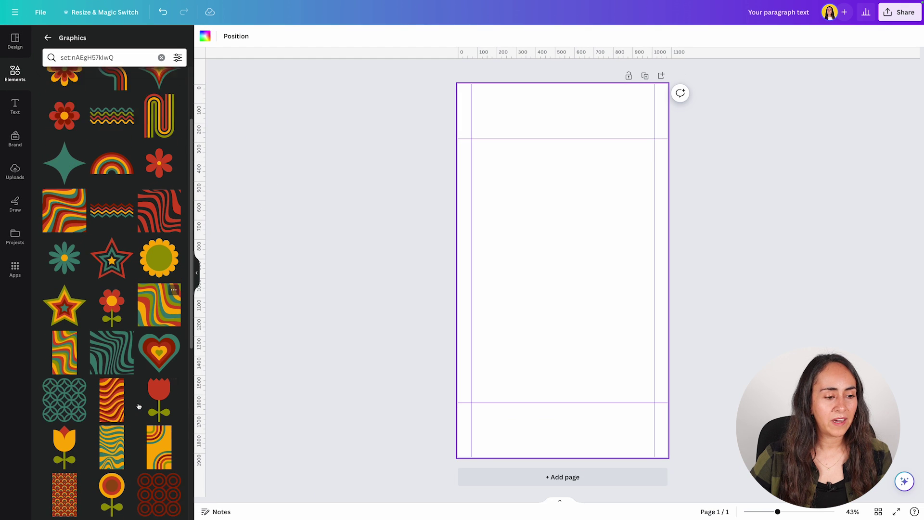
scroll(144, 404, "down", 2)
scroll(139, 406, "down", 3)
scroll(138, 404, "down", 1)
scroll(138, 405, "down", 1)
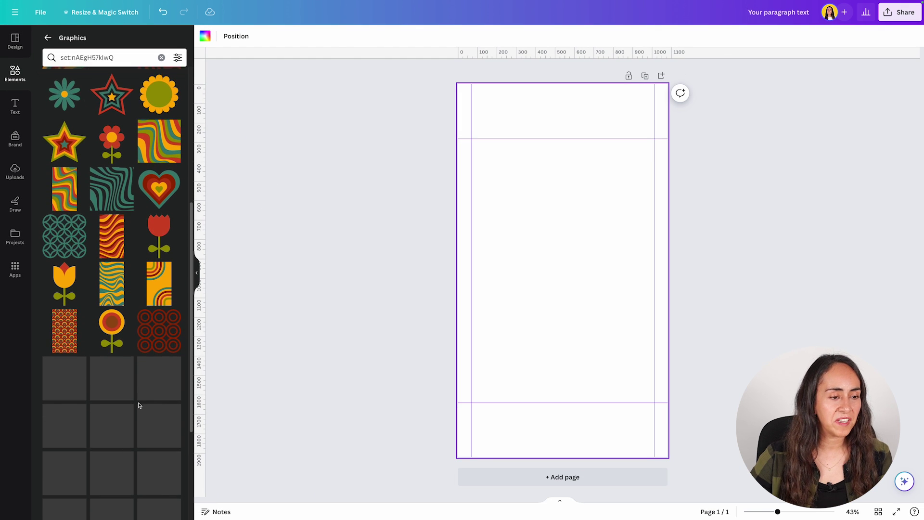
scroll(137, 405, "down", 1)
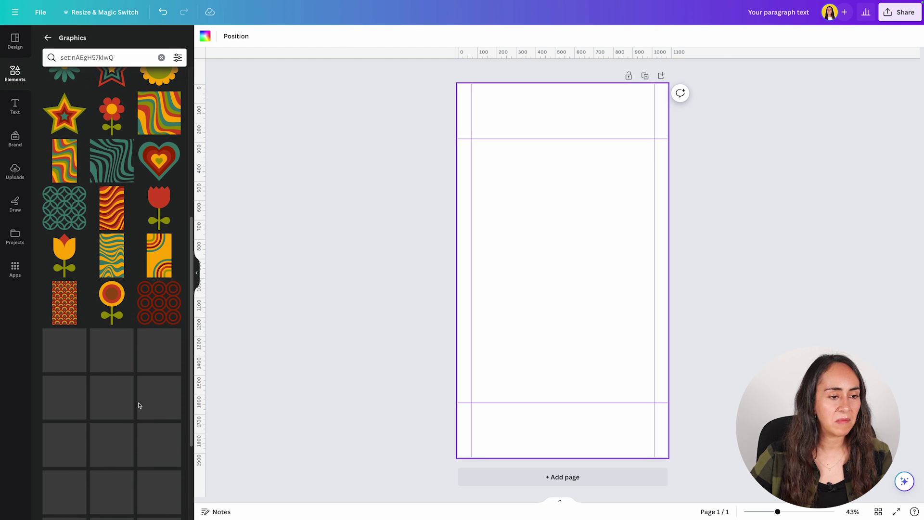
Step: Cover page 1 with the orange-and-red wavy pattern, stretched from the top-left corner
left_click(112, 209)
mouse_move(556, 233)
left_mouse_down()
mouse_move(515, 136)
mouse_move(494, 120)
left_mouse_up()
left_click_drag(542, 233, 668, 456)
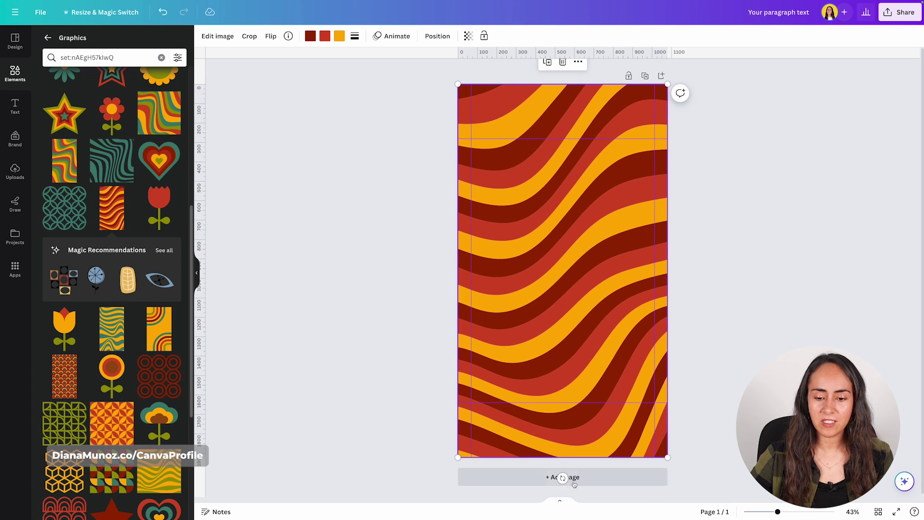
Step: Add page 2 and cover it entirely with the green-and-yellow wavy pattern
left_click(603, 484)
scroll(111, 253, "down", 3)
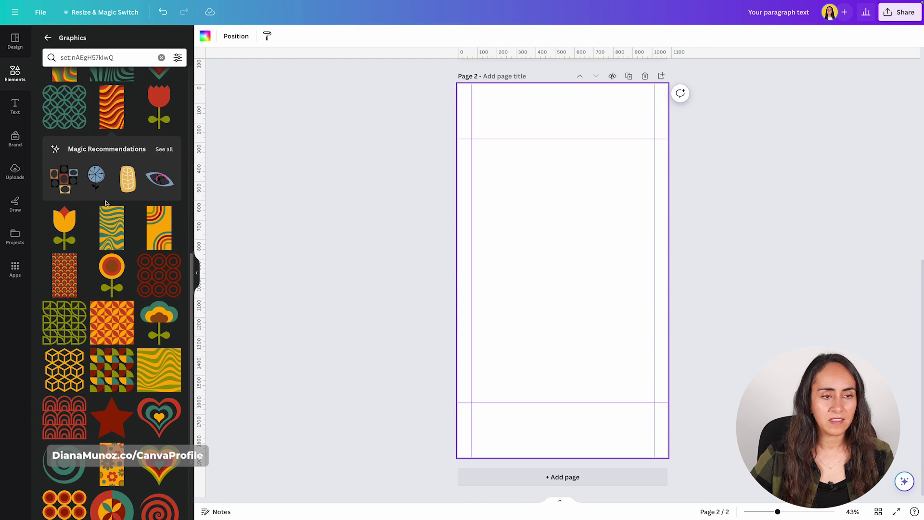
left_click(112, 206)
left_click_drag(556, 250, 493, 137)
left_click_drag(541, 233, 667, 456)
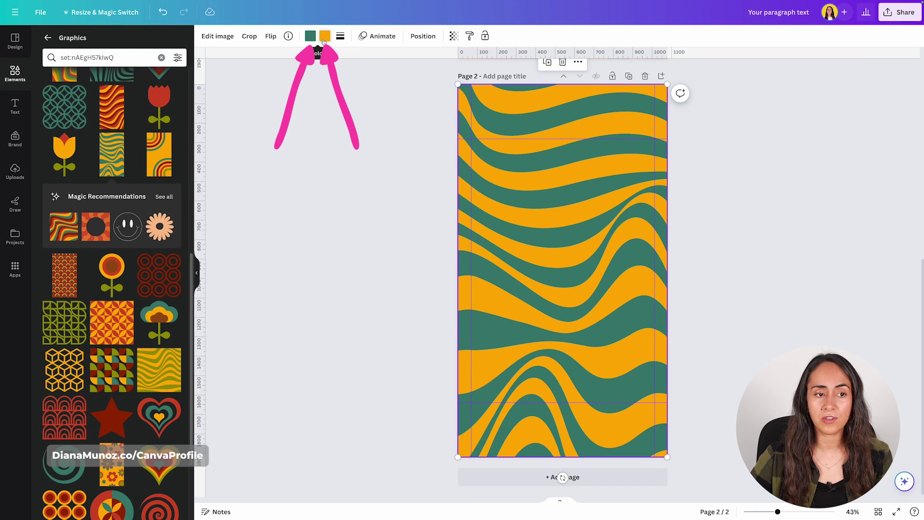
Step: Add page 3 and stretch the orange flower pattern across it
left_click(597, 481)
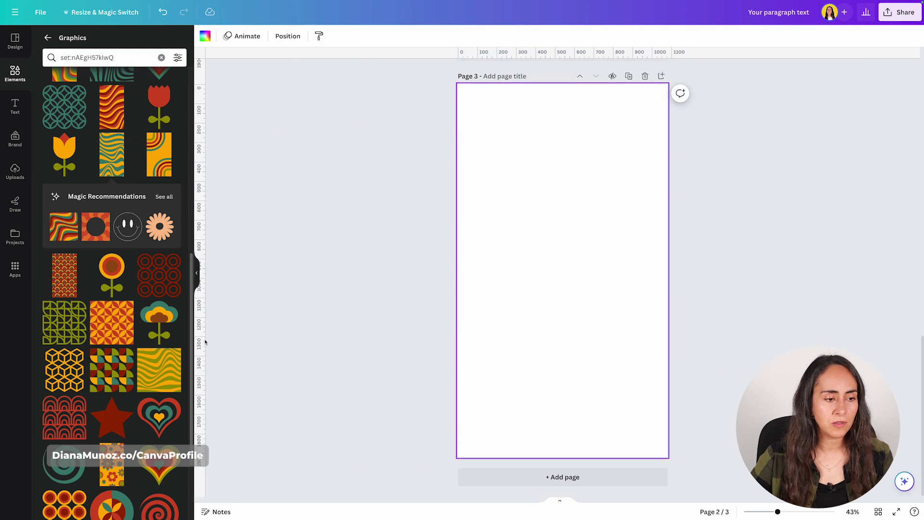
scroll(153, 315, "down", 5)
left_click(111, 274)
left_click_drag(586, 309, 519, 197)
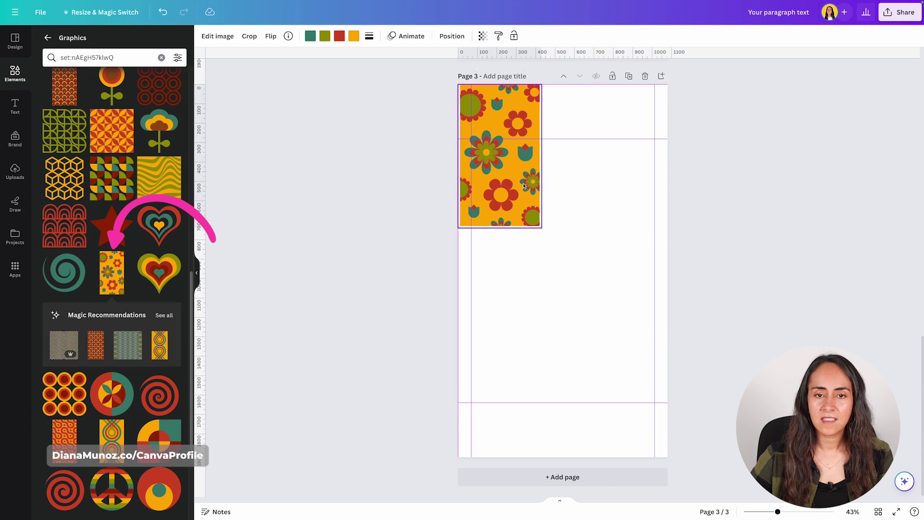
left_click_drag(538, 226, 672, 462)
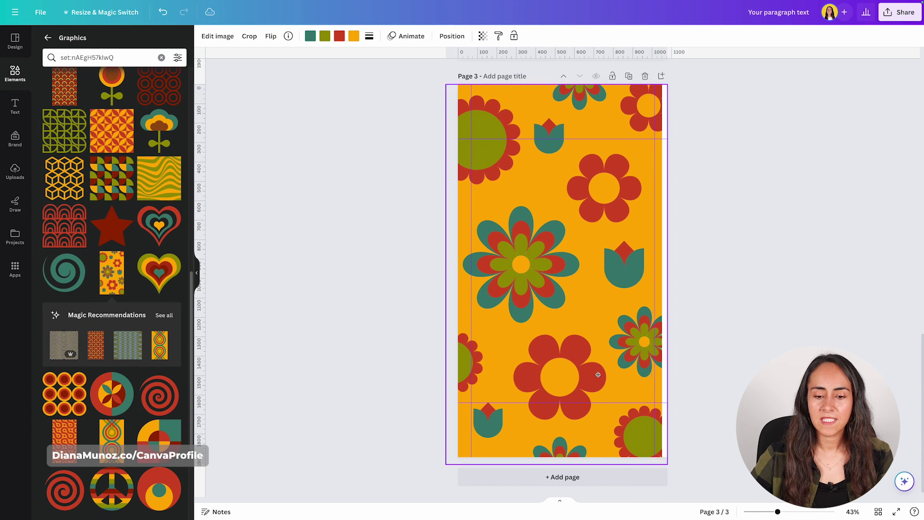
left_click(691, 358)
scroll(692, 357, "up", 2)
scroll(691, 357, "up", 3)
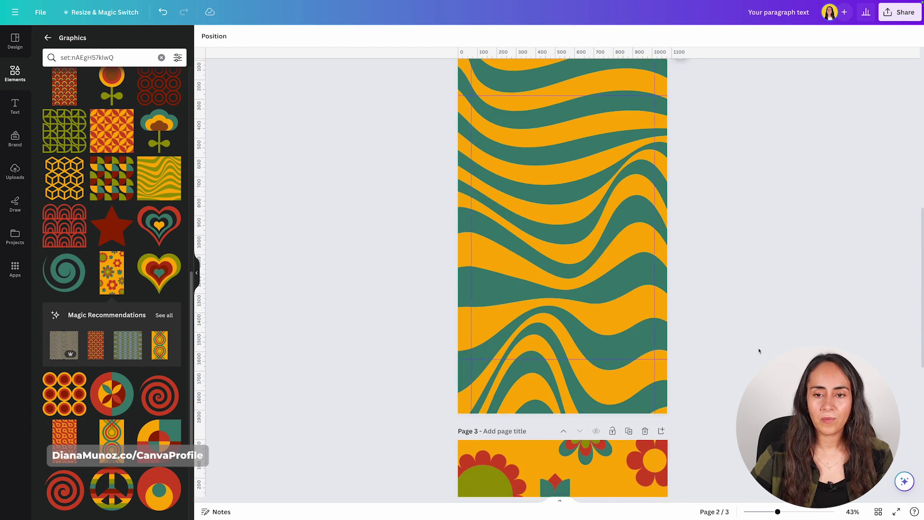
scroll(604, 204, "up", 1)
Step: Try red and green on page 2's stripes, then undo to keep the original colours
left_click(604, 204)
left_click(310, 35)
left_click(97, 224)
left_click(147, 224)
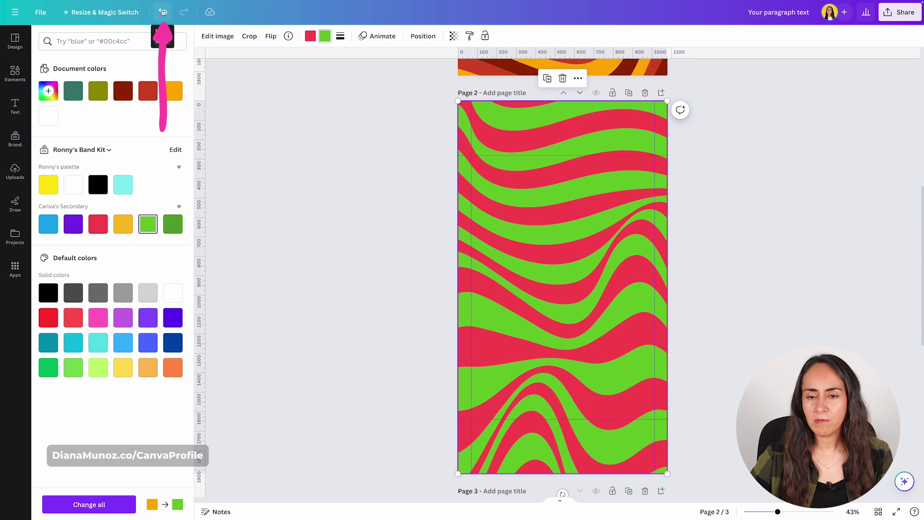
left_click(164, 11)
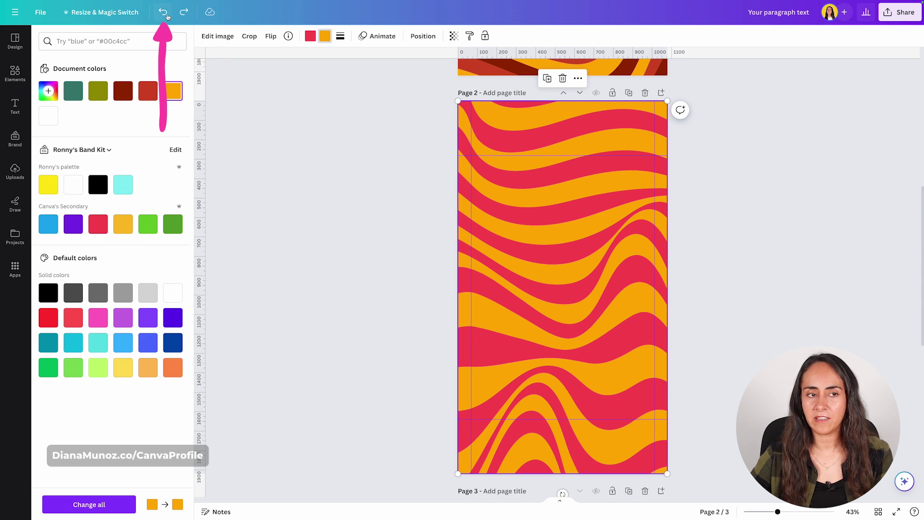
key("Escape")
left_click(767, 338)
scroll(768, 338, "up", 3)
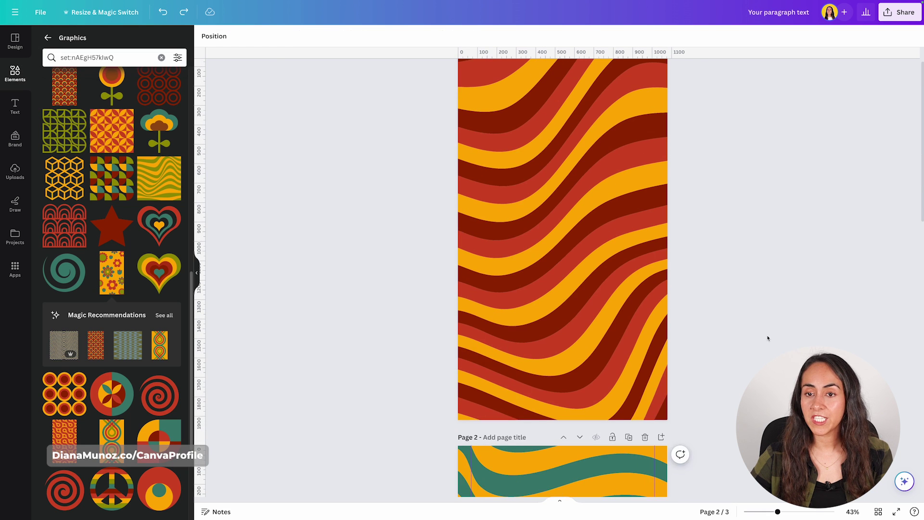
scroll(824, 254, "down", 3)
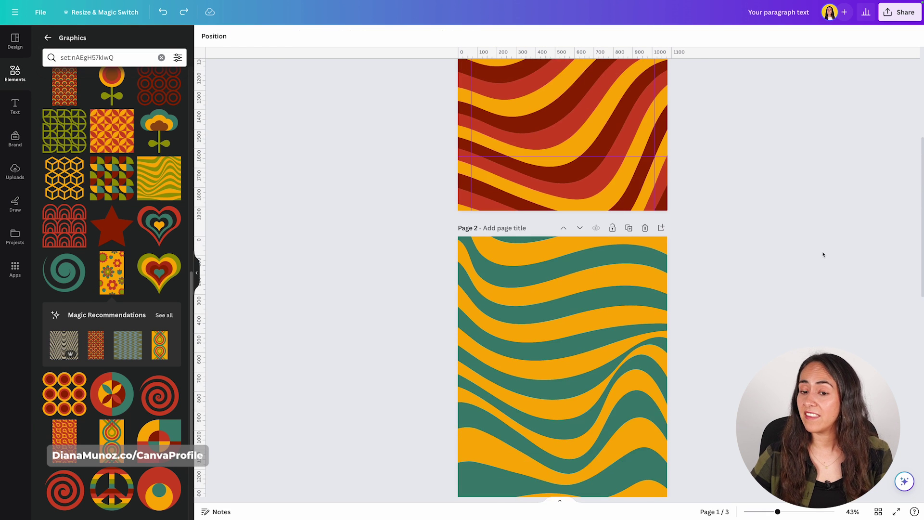
scroll(824, 254, "down", 5)
scroll(823, 254, "down", 2)
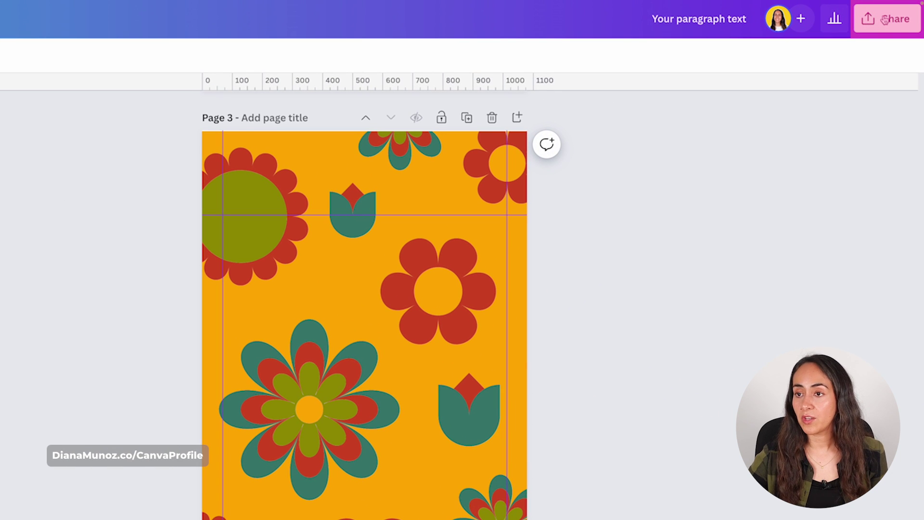
Step: Show the Send to phone QR code from Share > More, keeping the QR code method
left_click(887, 27)
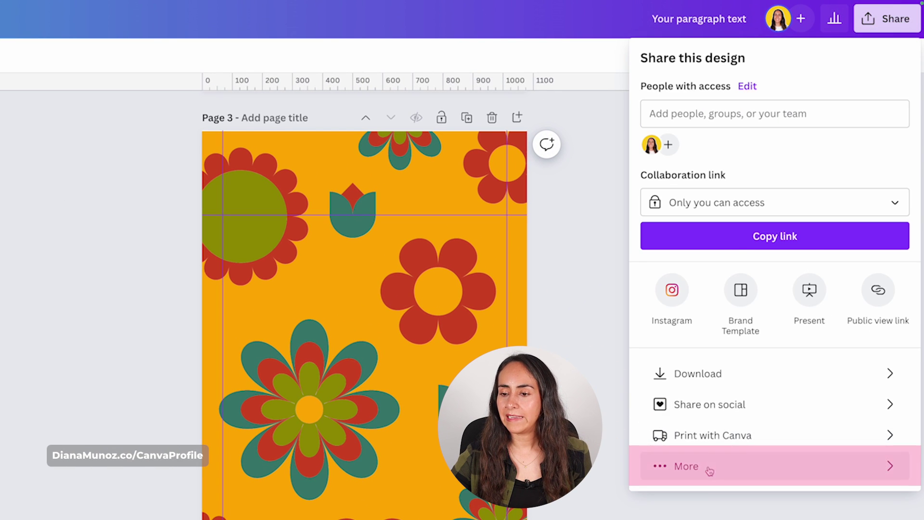
left_click(712, 466)
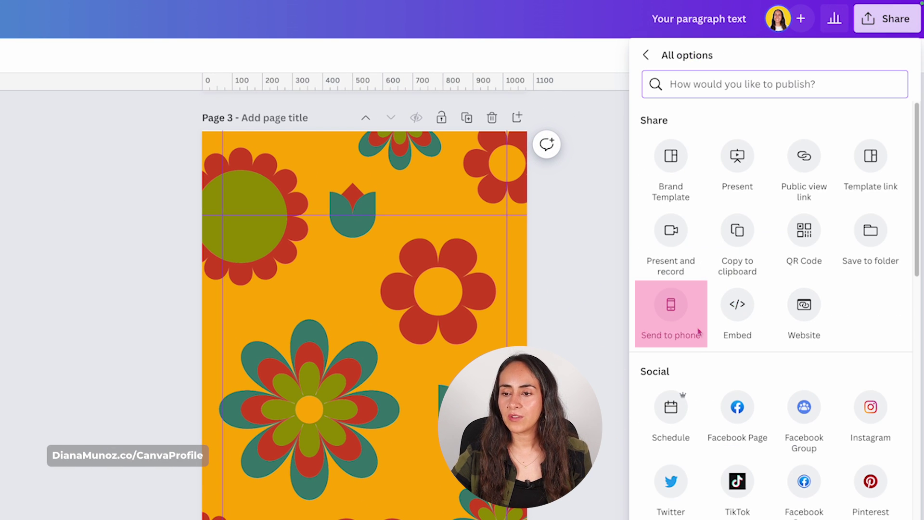
left_click(671, 305)
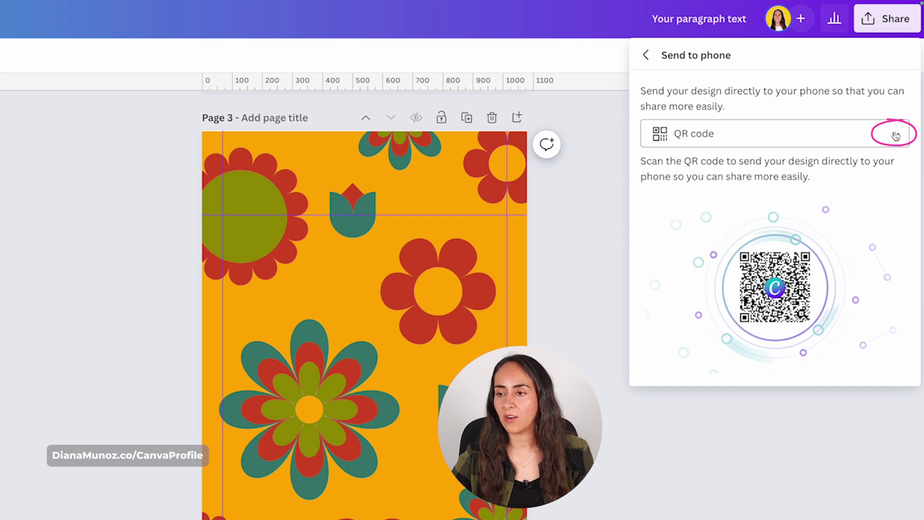
left_click(895, 136)
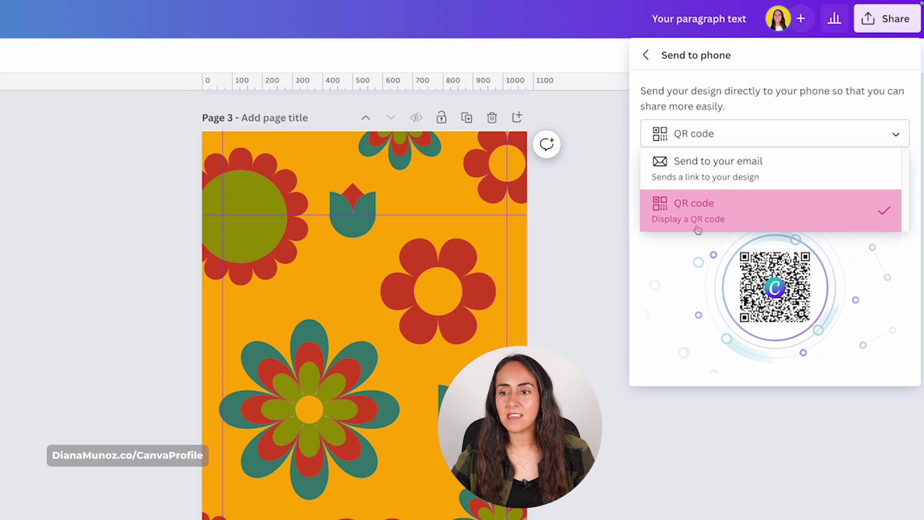
left_click(639, 271)
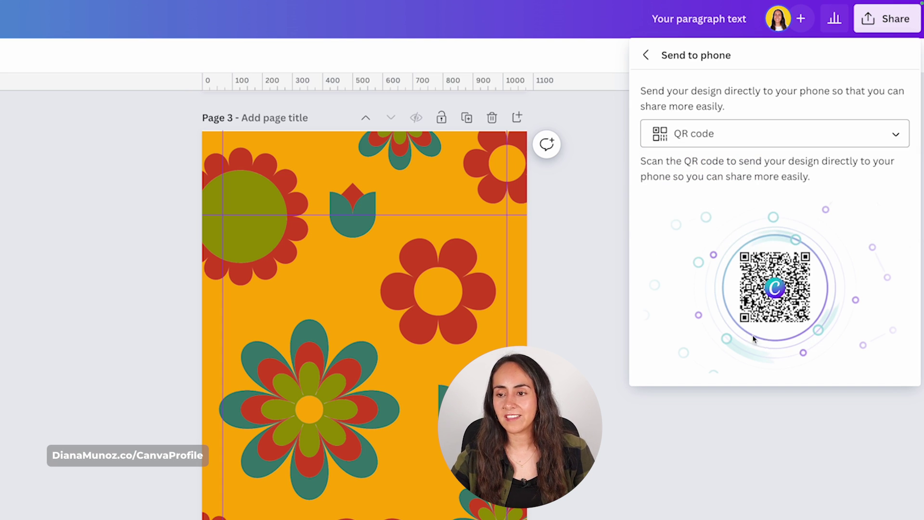